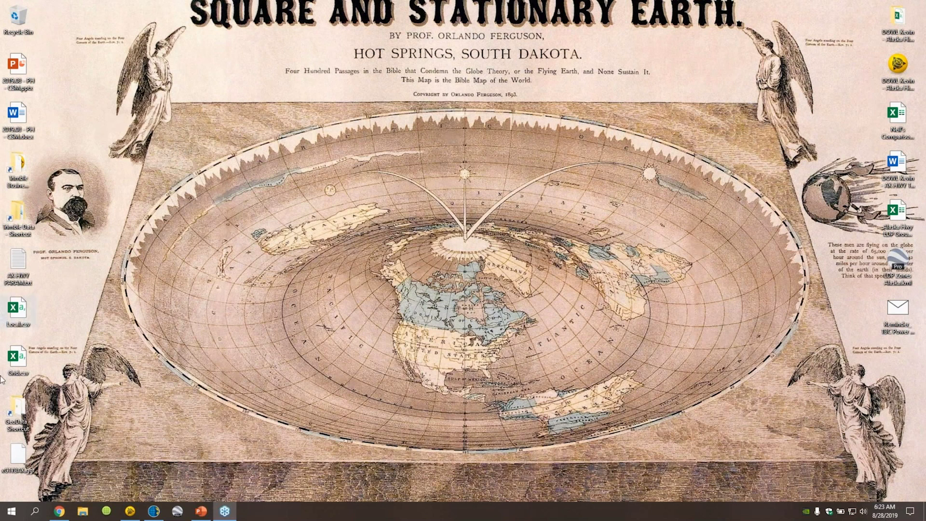
Step: Open Coordinate System Manager (64-bit) from the Trimble Office programs and enlarge its window to cover most of the desktop
left_click(11, 511)
left_click(12, 510)
left_click(12, 511)
scroll(60, 331, "down", 15)
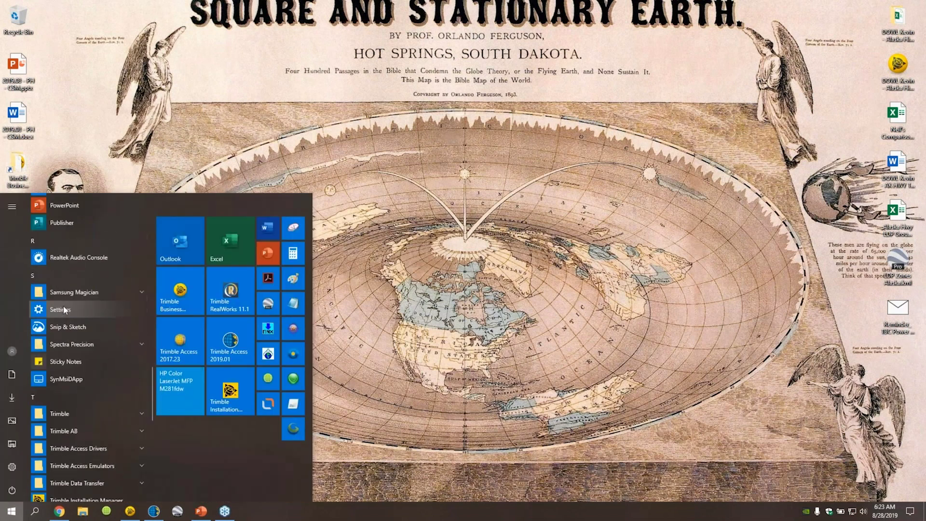
left_click(91, 288)
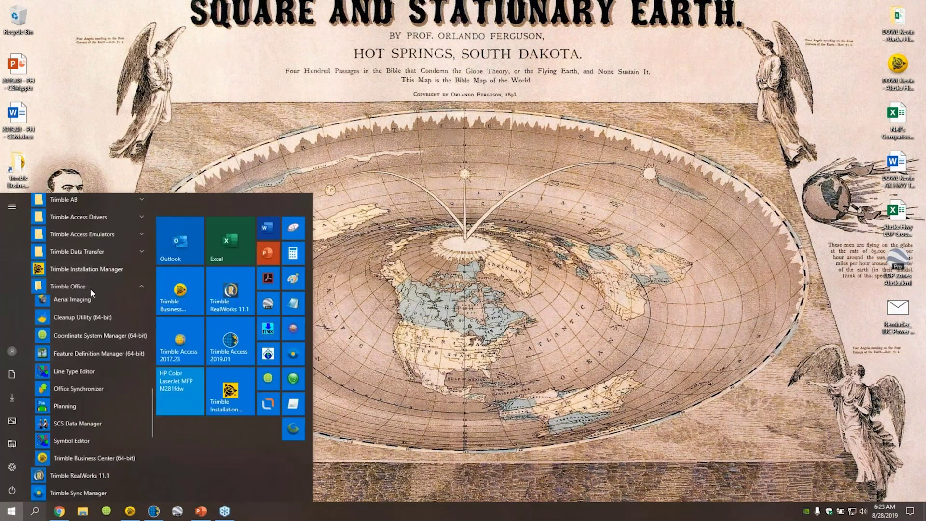
scroll(94, 279, "up", 5)
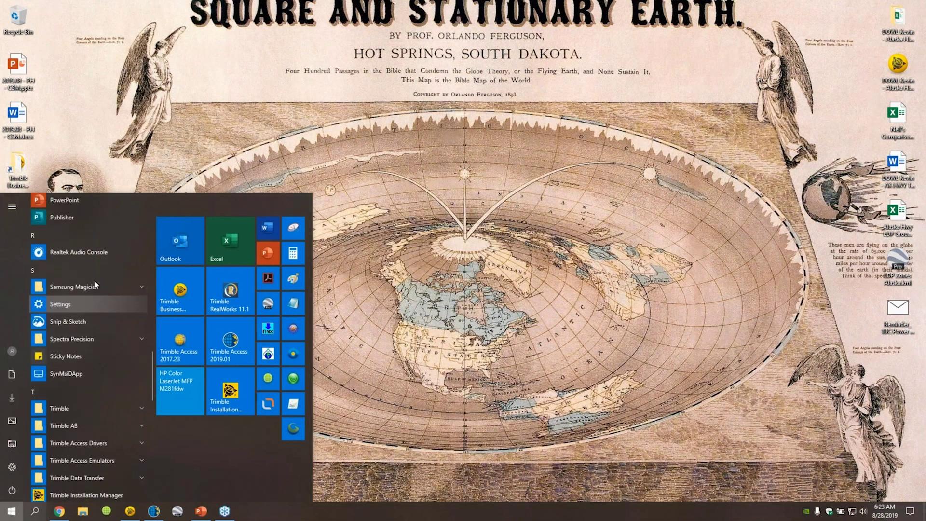
scroll(87, 250, "up", 3)
scroll(88, 250, "down", 8)
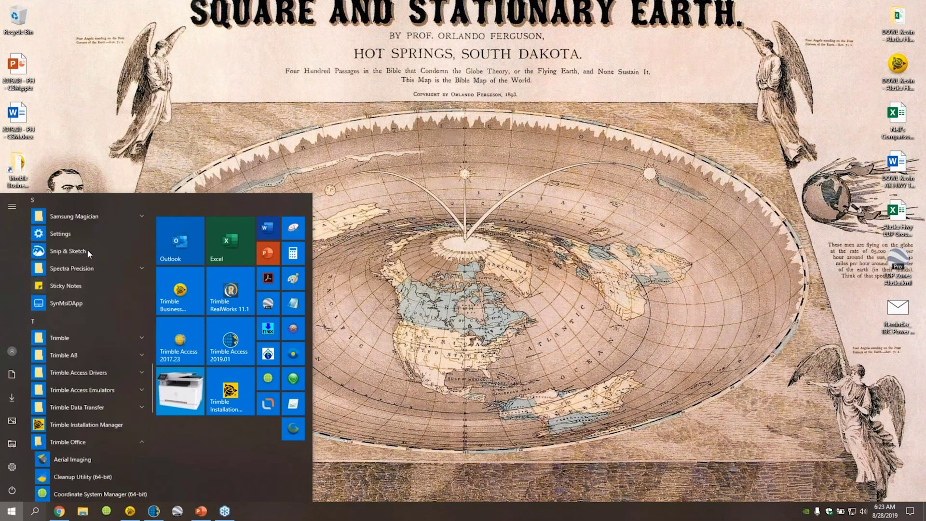
scroll(91, 335, "down", 2)
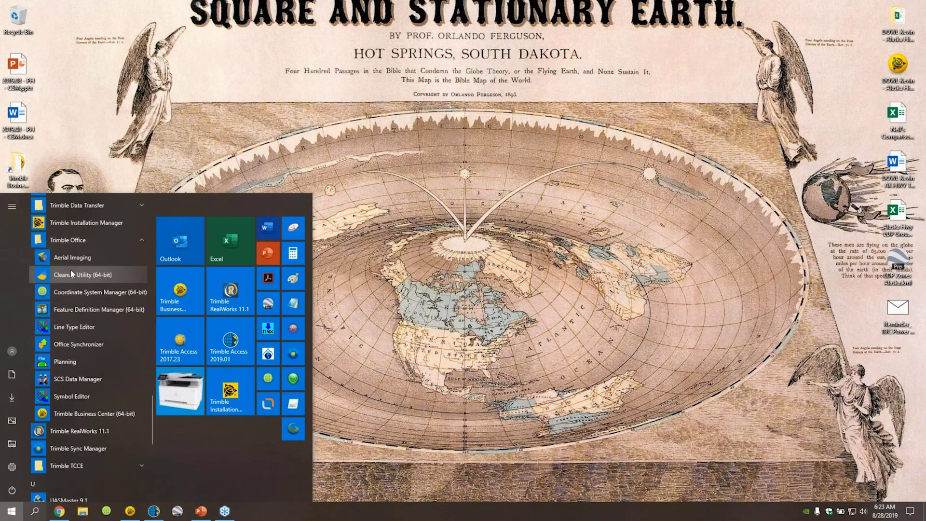
left_click(71, 291)
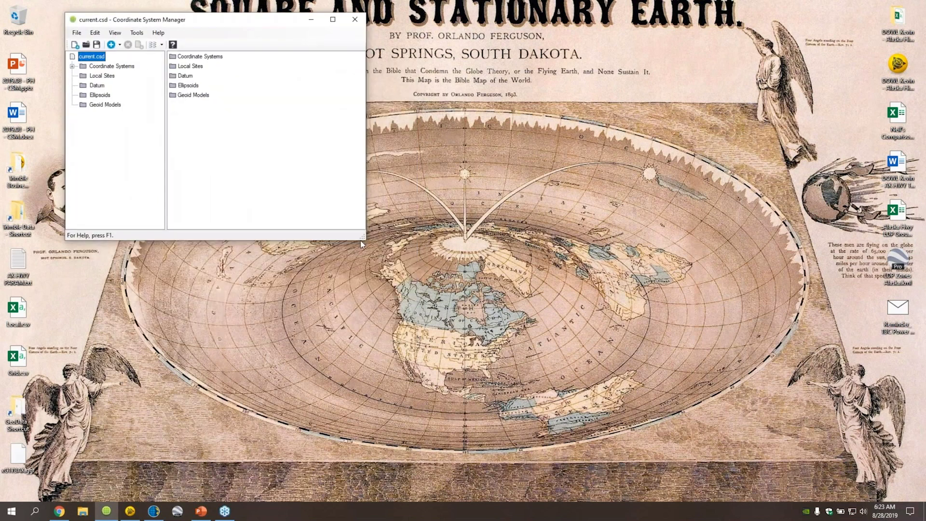
left_click_drag(361, 239, 838, 434)
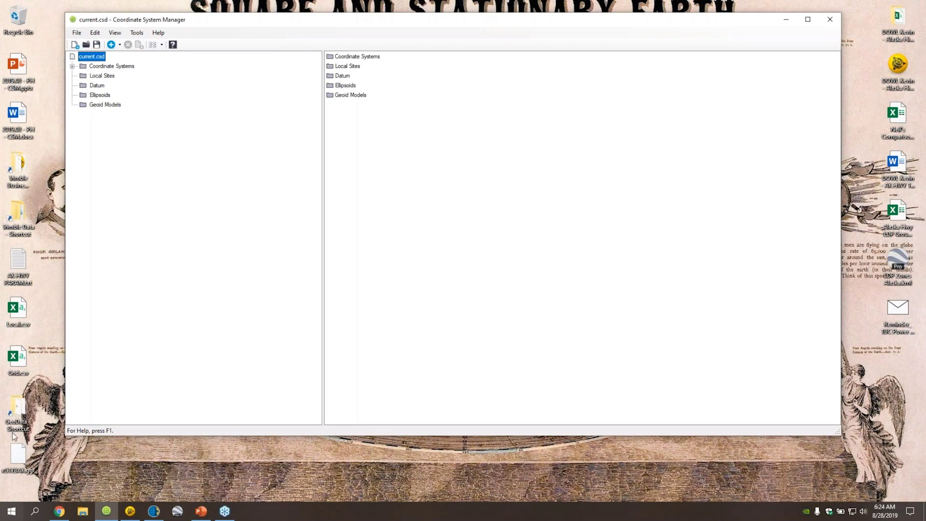
Step: Locate current.csd in the Trimble GeoData folder through its desktop shortcut, and close the folder
left_click(11, 416)
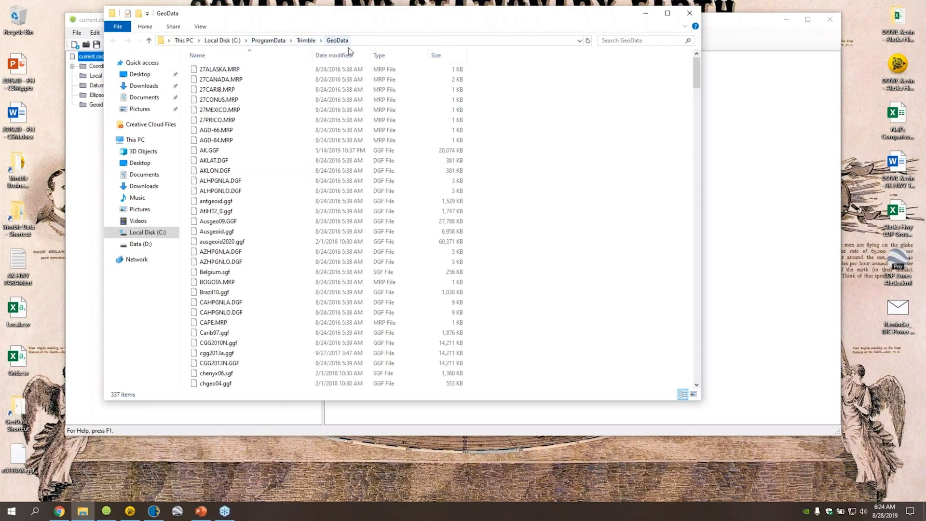
scroll(314, 227, "down", 15)
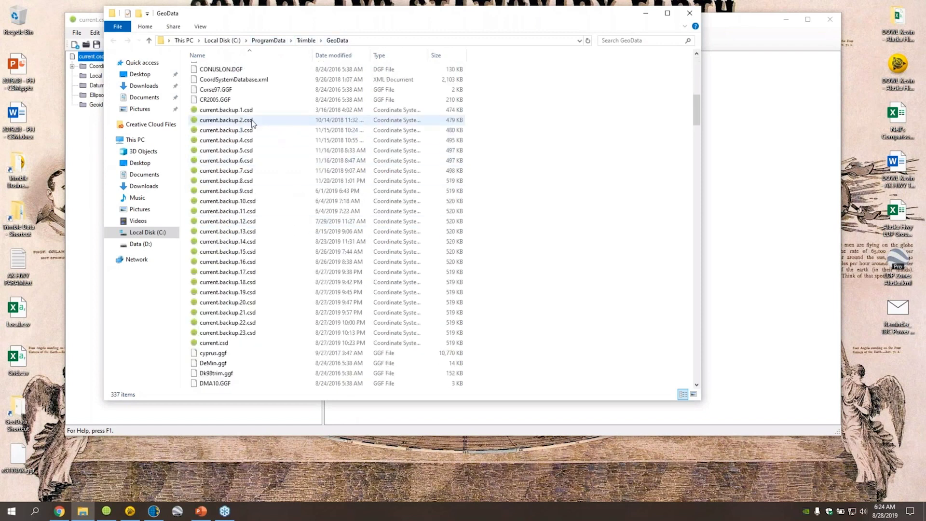
left_click(243, 343)
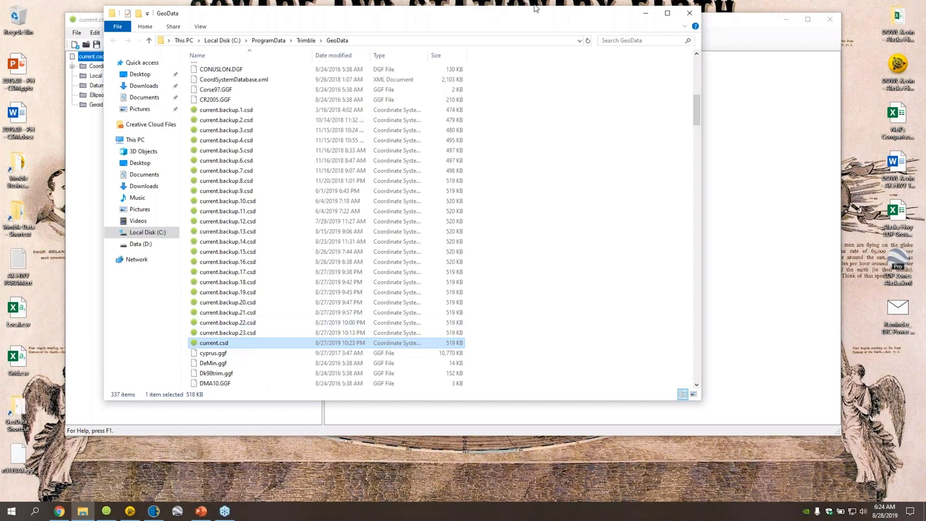
left_click(694, 21)
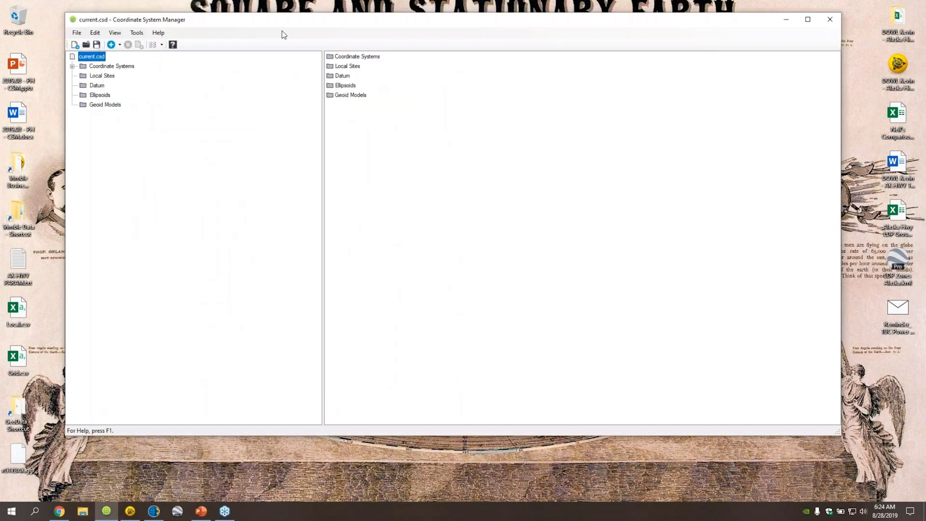
Step: Examine the records under Coordinate Systems, Local Sites, Datum, Ellipsoids and Geoid Models in current.csd
left_click(109, 68)
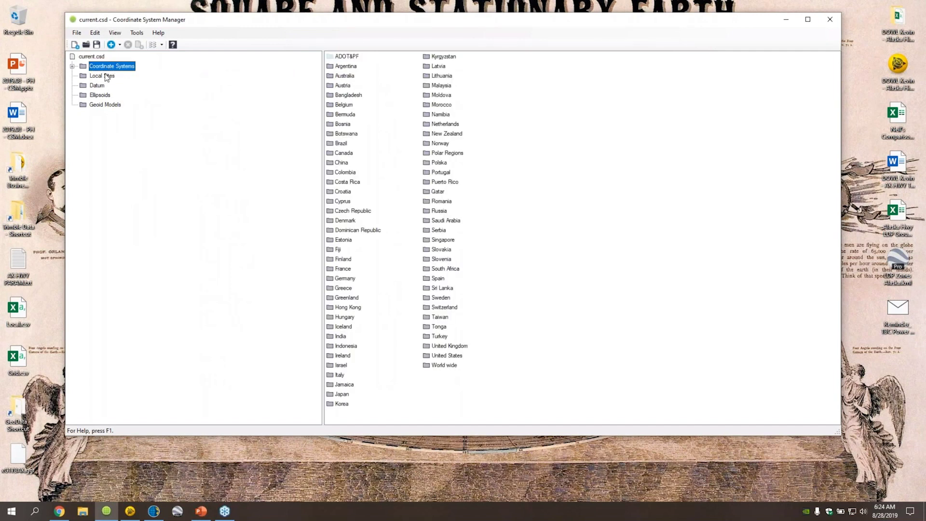
left_click(107, 77)
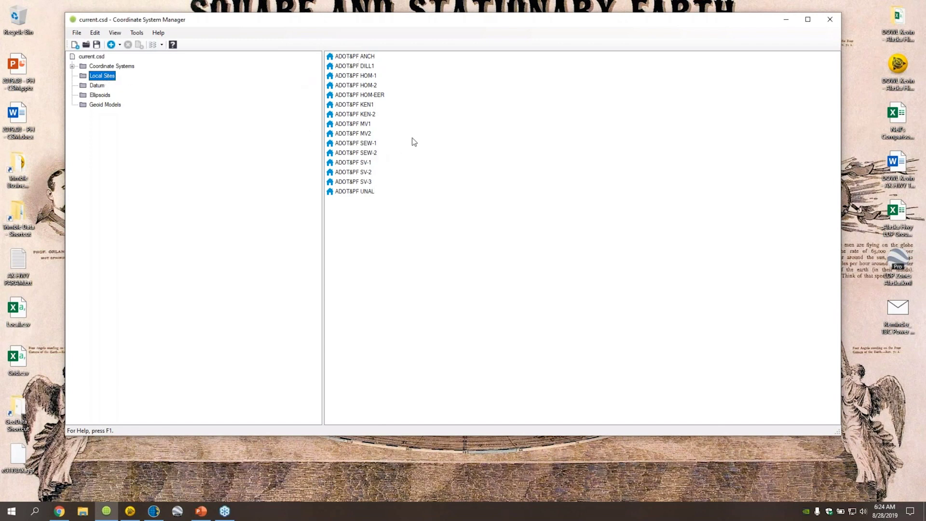
left_click(94, 87)
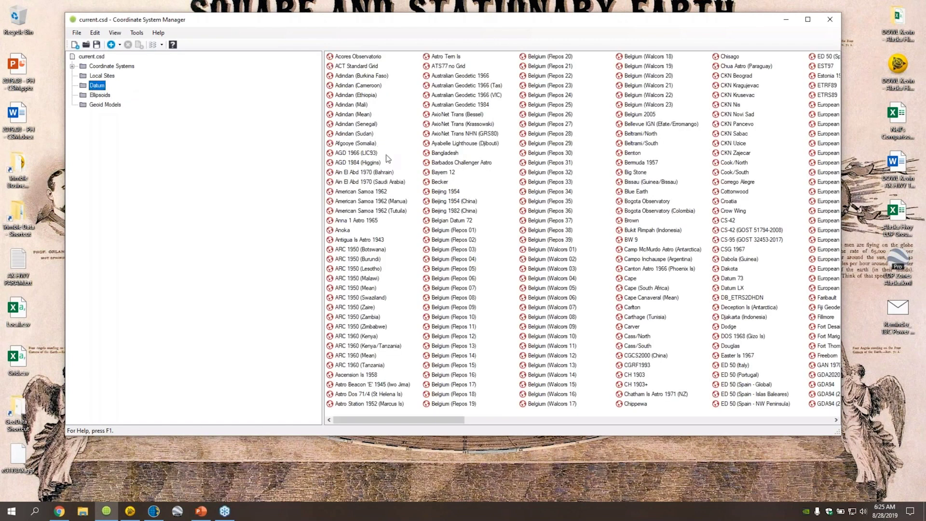
scroll(385, 154, "right", 4)
scroll(386, 154, "left", 4)
left_click(98, 96)
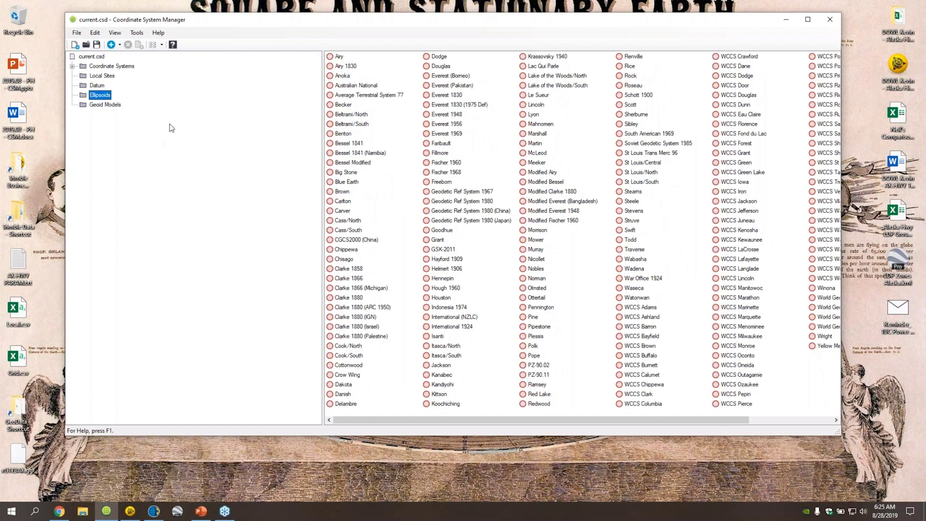
left_click(103, 105)
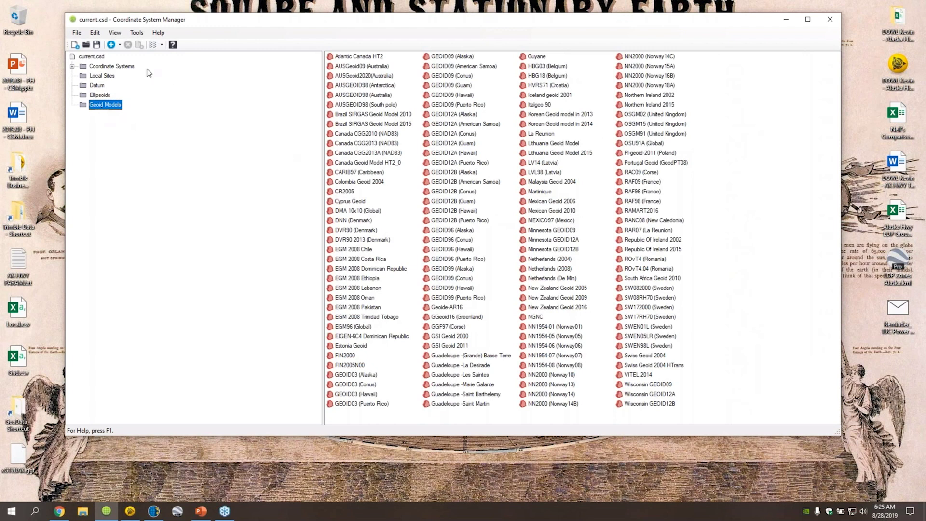
Step: Expand Coordinate Systems and examine its country groups, including the contents of the United States group
left_click(127, 67)
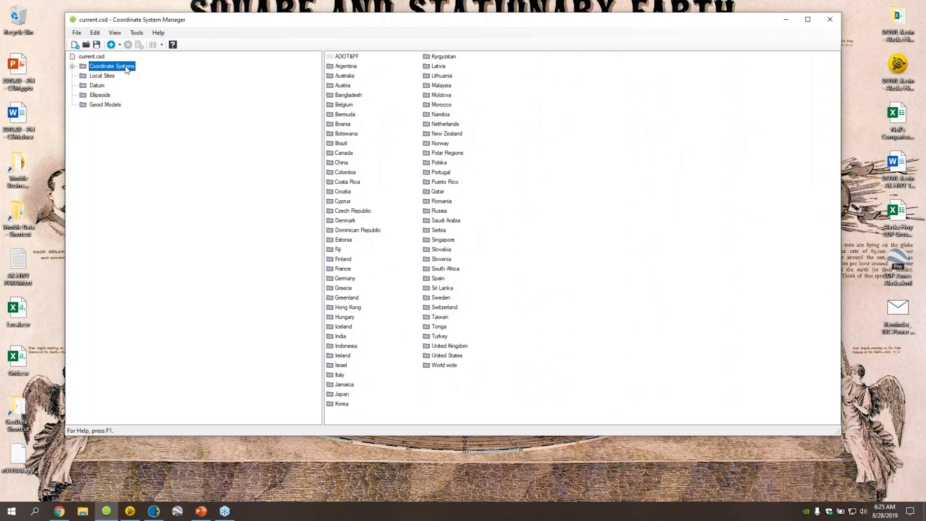
left_click(72, 66)
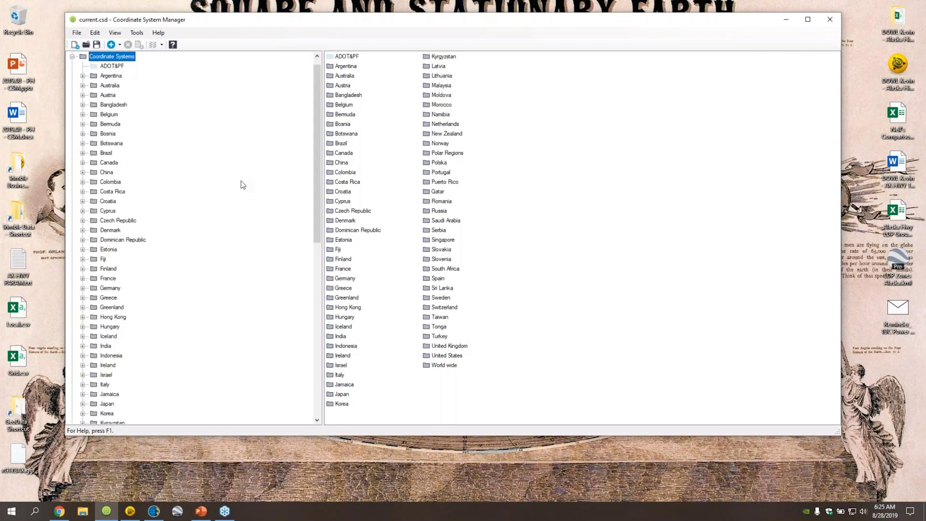
scroll(234, 189, "down", 11)
scroll(235, 189, "up", 12)
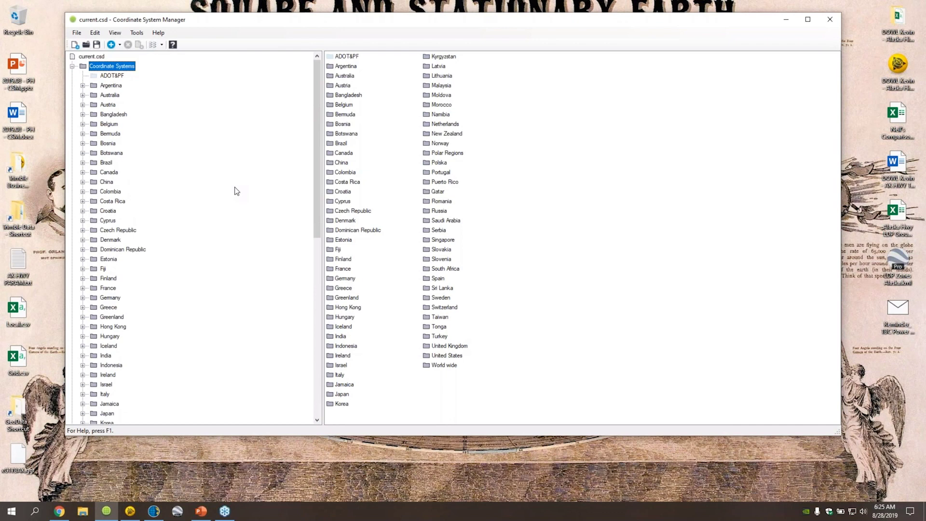
scroll(235, 189, "down", 13)
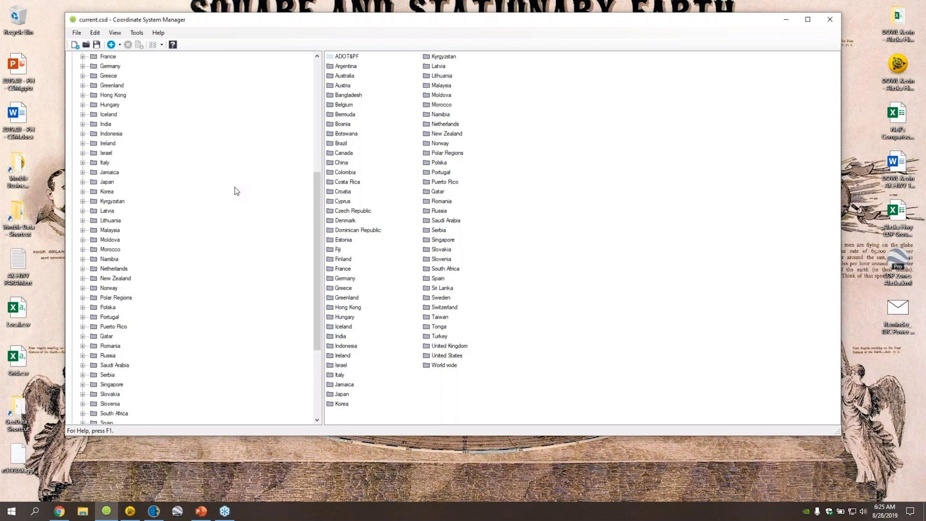
left_click(120, 367)
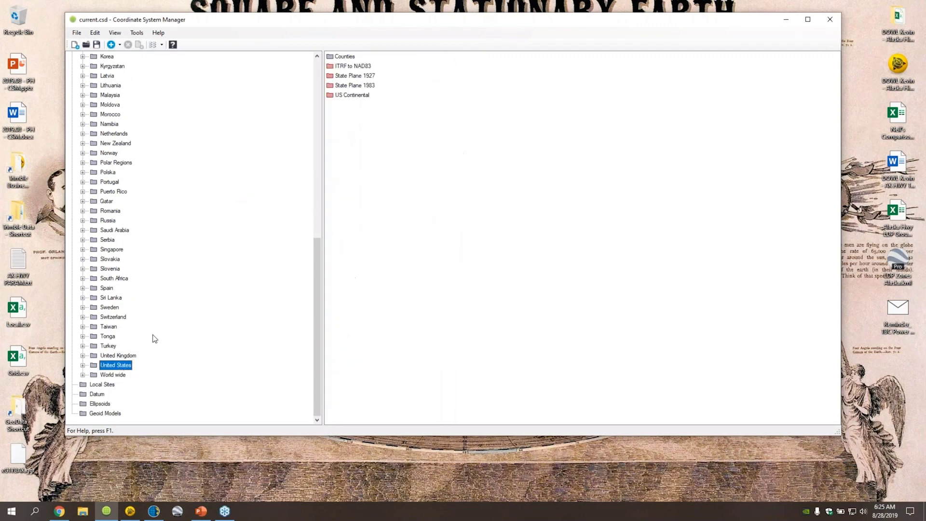
scroll(242, 212, "up", 13)
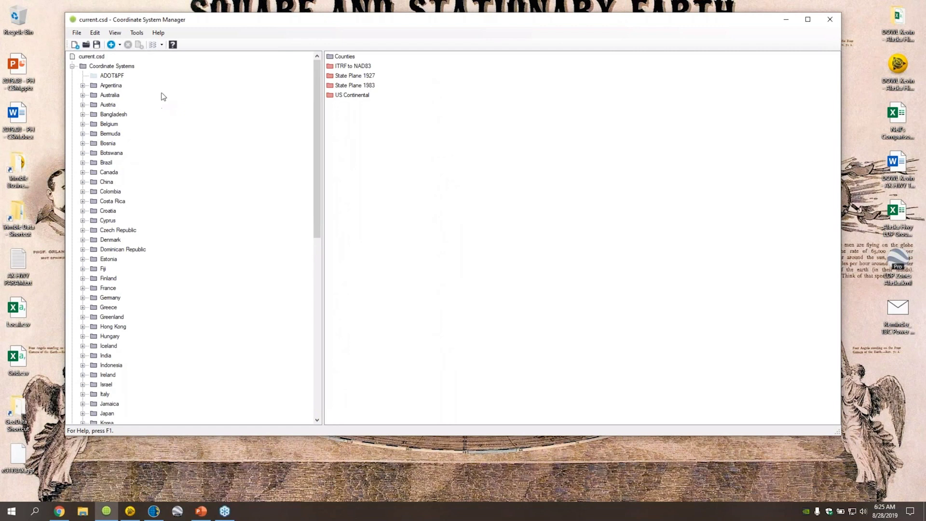
Step: Hide the Argentina coordinate system group with its dependent records and expand the Coordinate Systems tree again
left_click(110, 86)
right_click(111, 87)
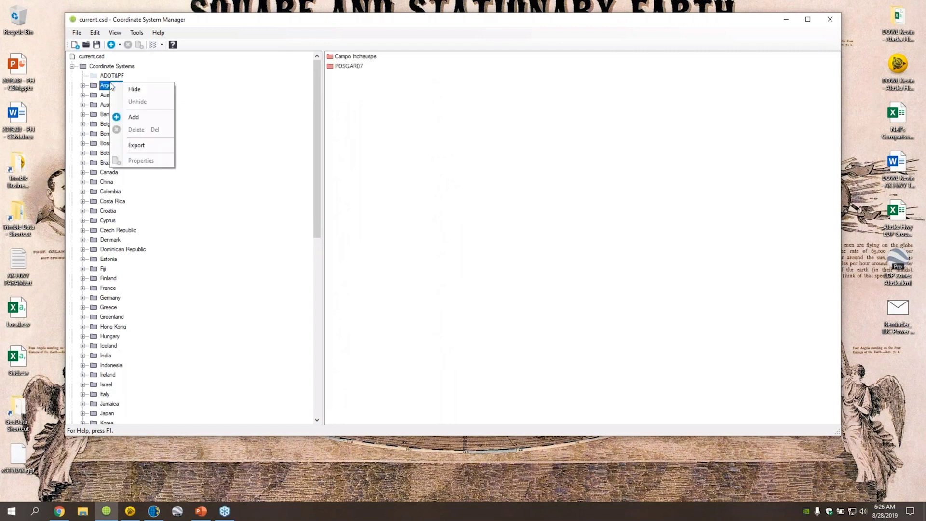
right_click(102, 86)
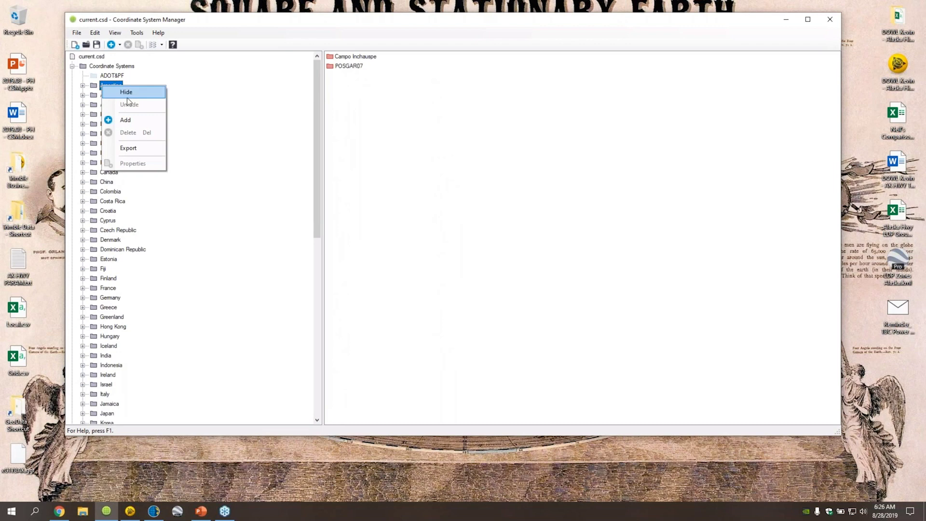
left_click(127, 98)
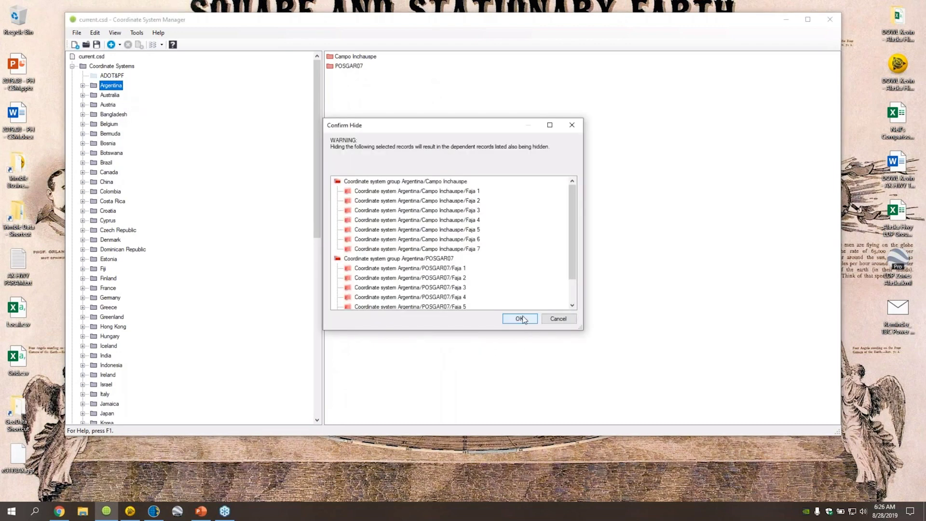
left_click(520, 318)
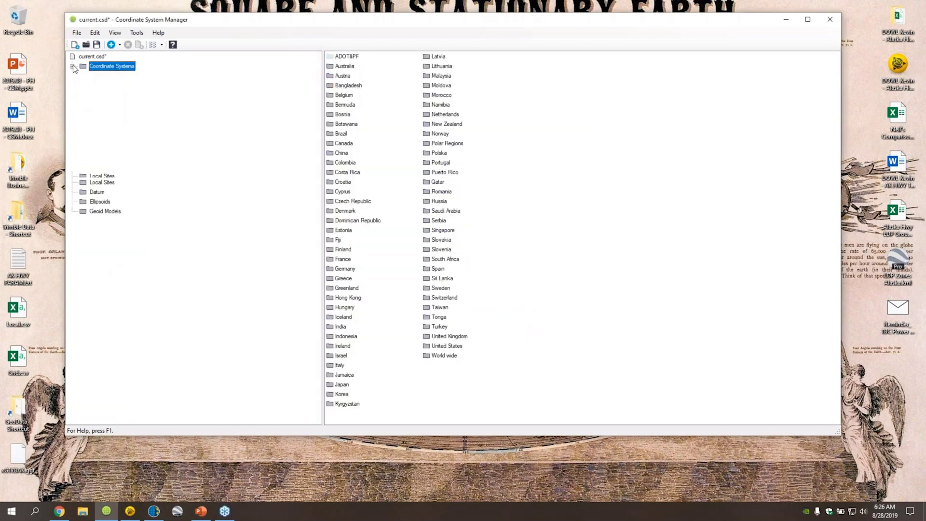
left_click(72, 66)
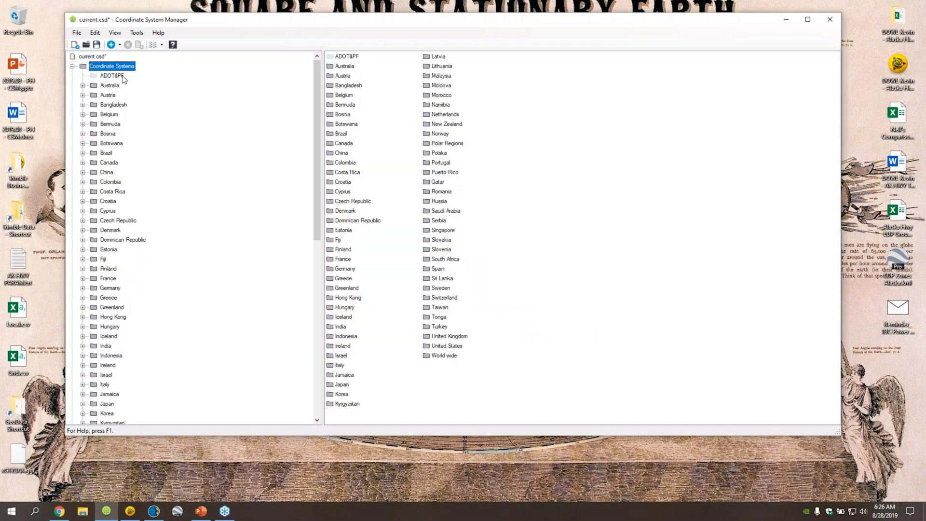
Step: Turn on the display of hidden records, expand Coordinate Systems and select the hidden Argentina group
left_click(115, 33)
left_click(142, 85)
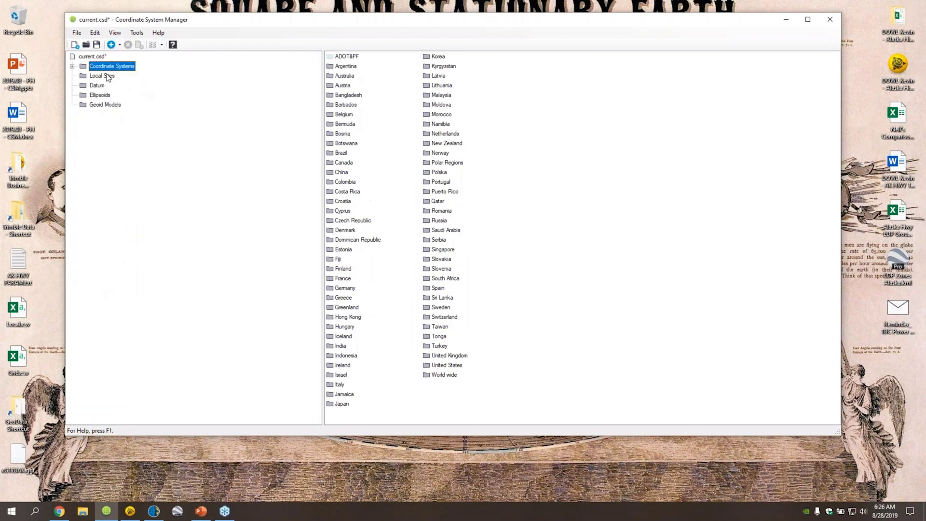
left_click(73, 66)
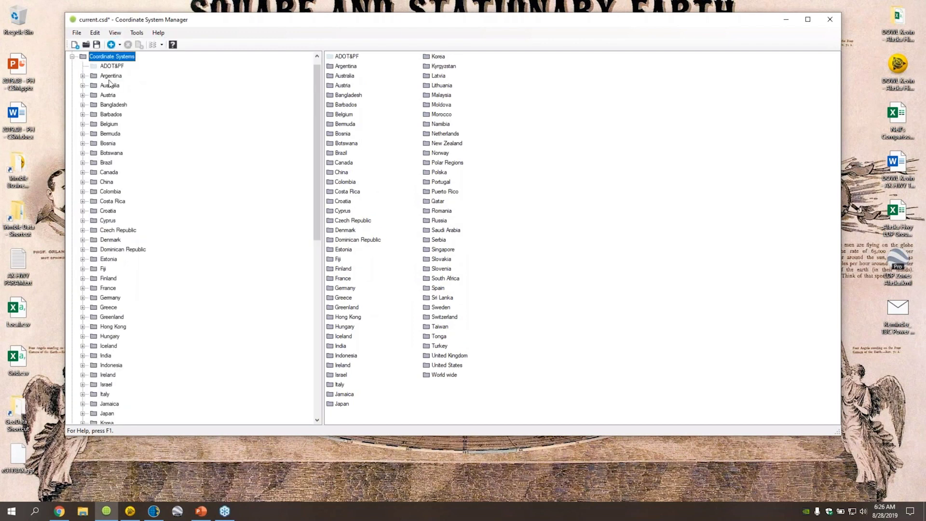
left_click(104, 76)
Step: Turn off the display of hidden records and look through the expanded Coordinate Systems groups
left_click(114, 33)
left_click(124, 85)
left_click(72, 66)
scroll(177, 182, "down", 8)
scroll(177, 183, "down", 6)
scroll(177, 183, "up", 20)
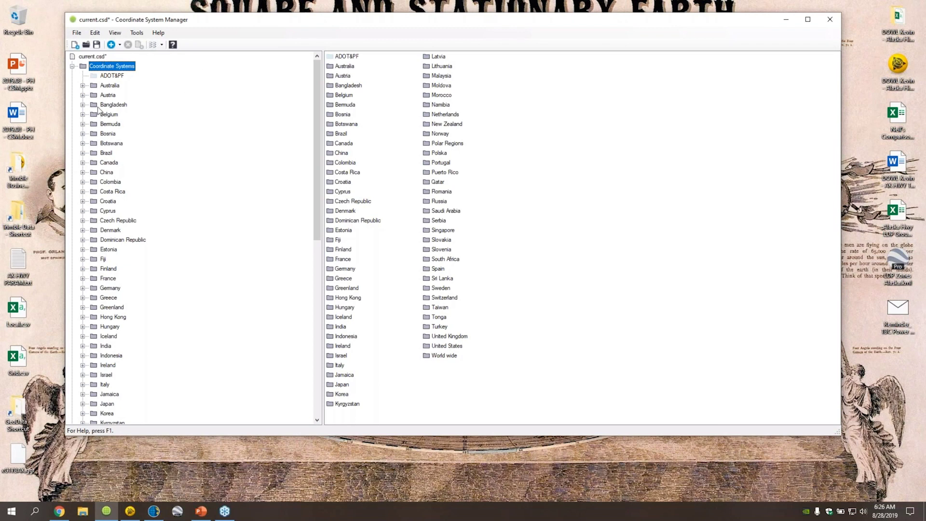
Step: Hide the Australia coordinate system group with its dependent records and re-expand the Coordinate Systems tree
right_click(111, 88)
key("Escape")
key("Delete")
left_click(519, 319)
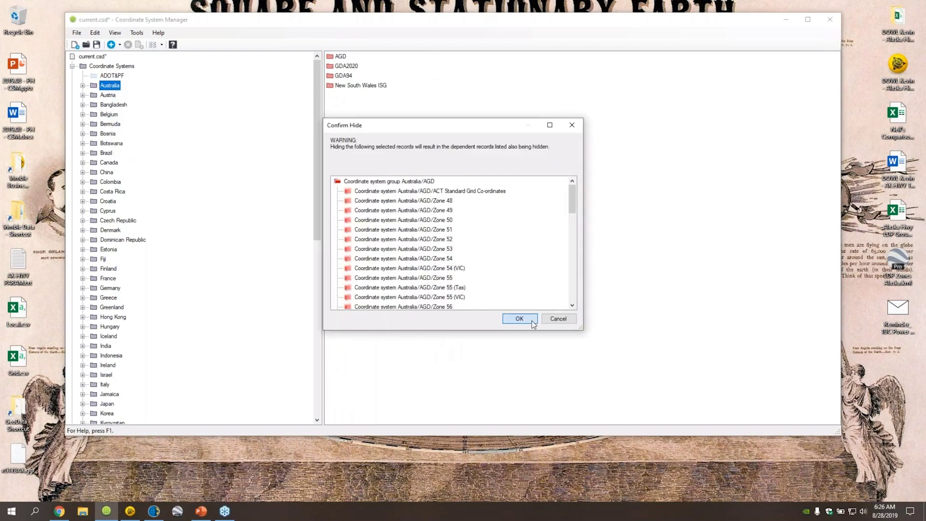
left_click(72, 67)
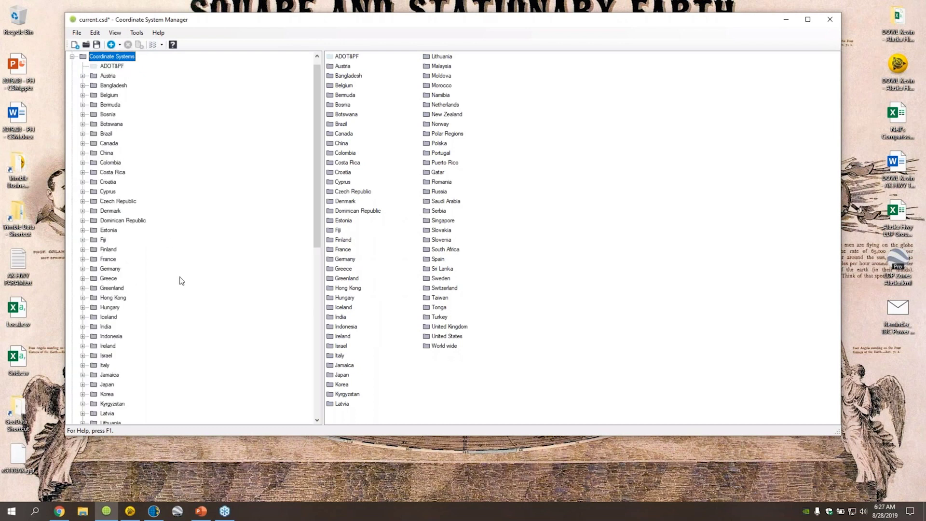
Step: Look through the remaining coordinate system groups and open the ADOT&PF group to view its zones
scroll(183, 280, "down", 6)
scroll(184, 280, "down", 6)
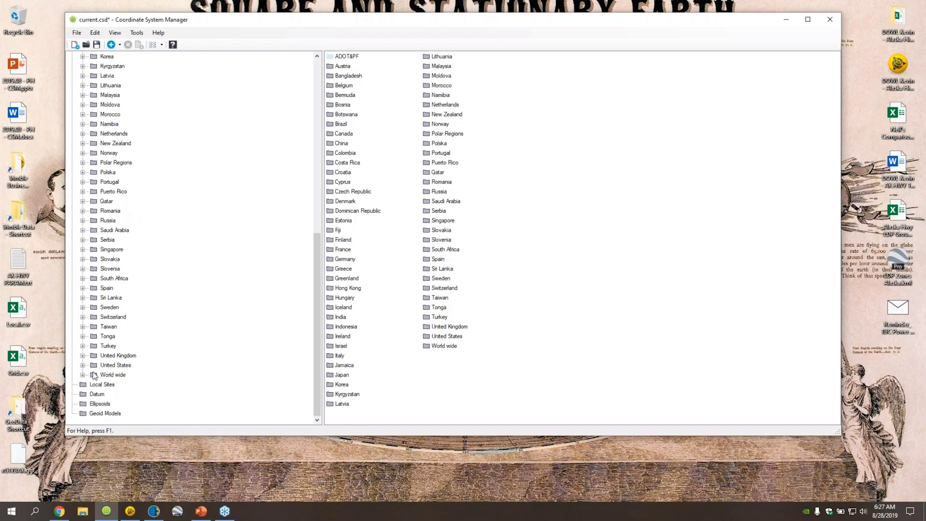
scroll(95, 144, "up", 12)
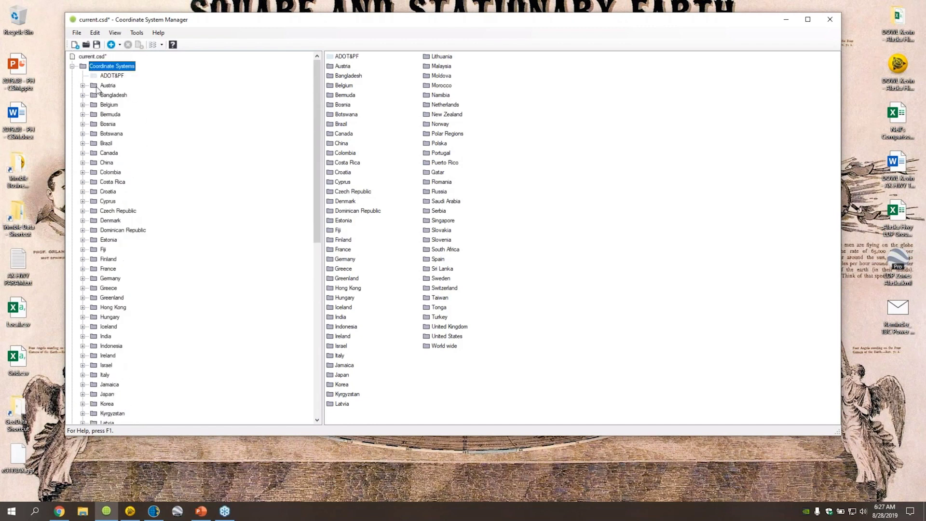
left_click(120, 75)
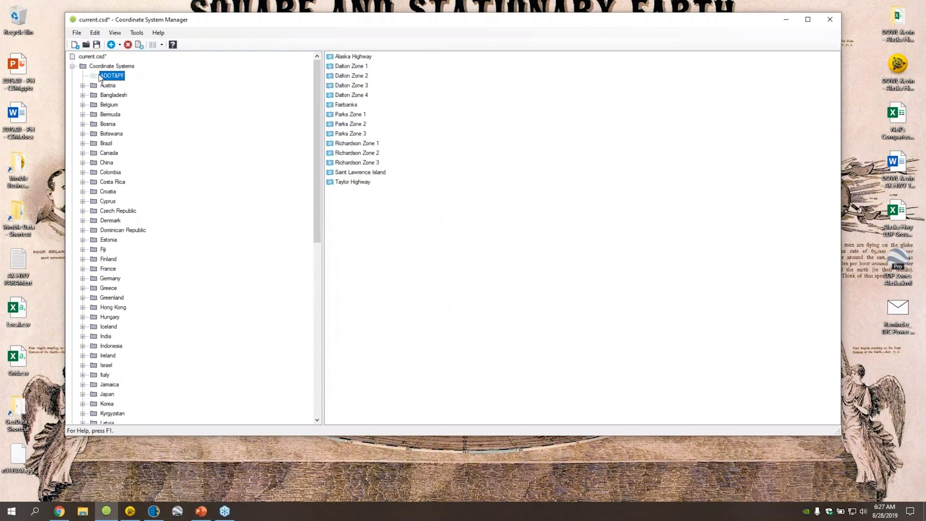
Step: Create a new coordinate system group named TBC Power Hour Group
left_click(120, 46)
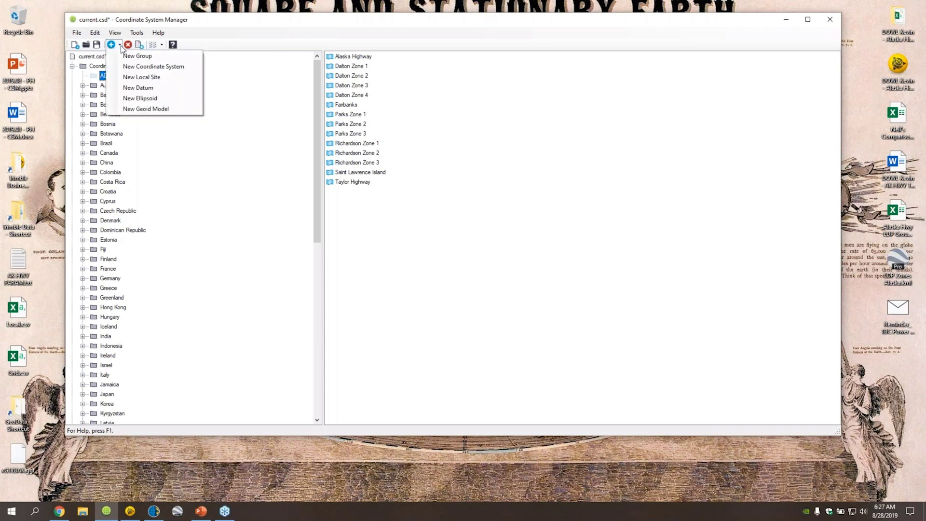
left_click(124, 57)
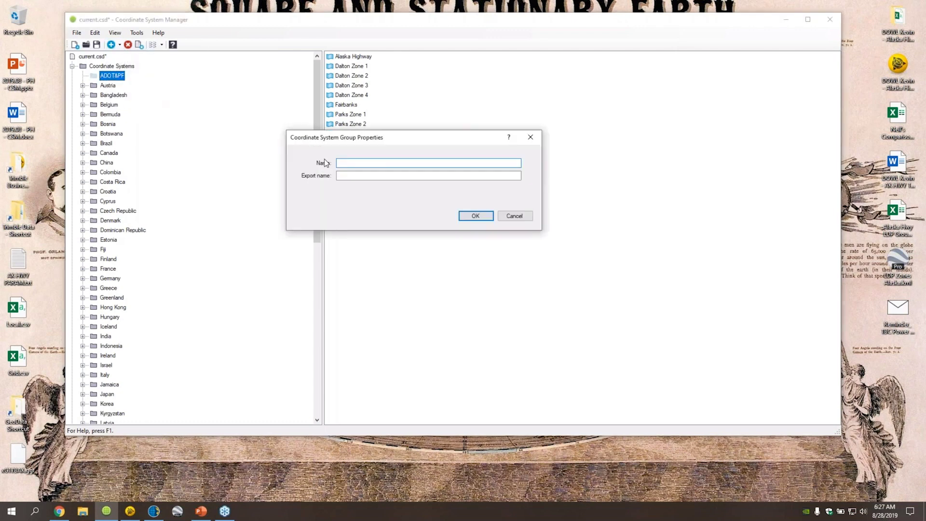
type("TBC Power Hour ")
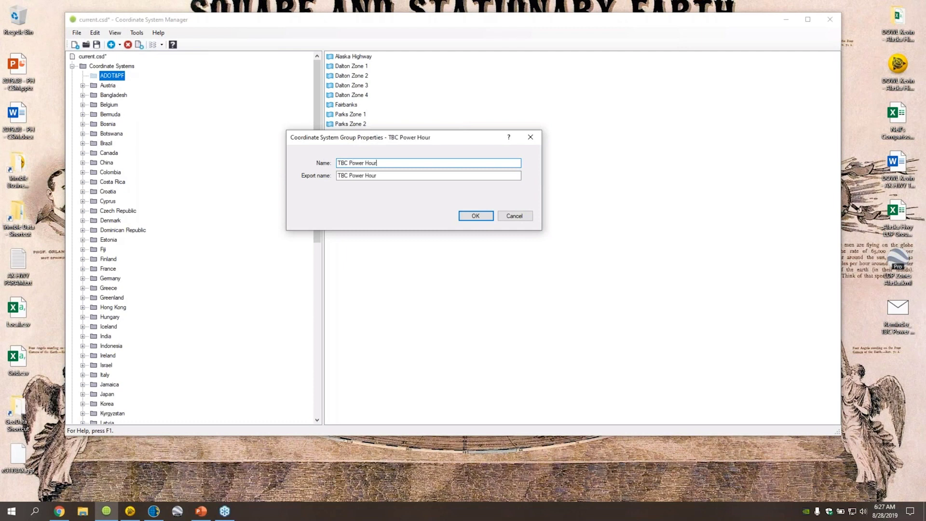
type("Grou[")
key("BackSpace")
type("p")
key("Return")
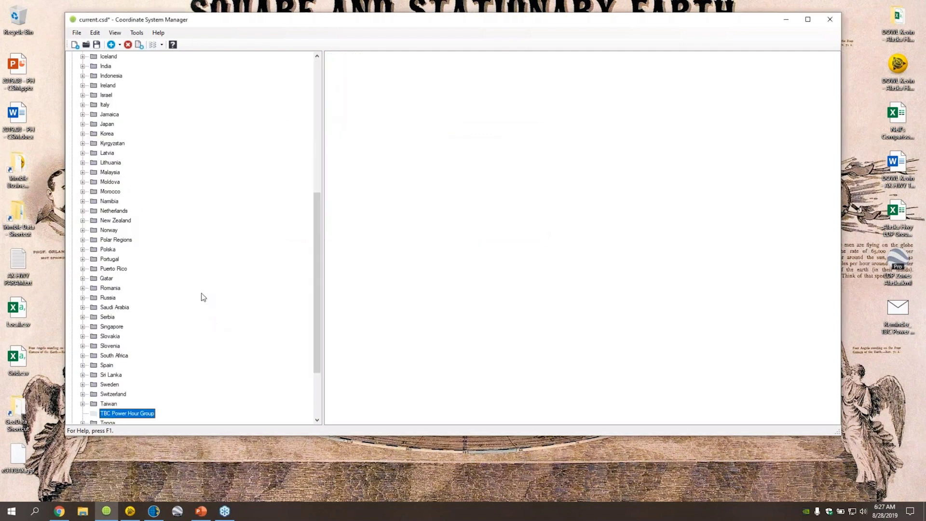
Step: Add another group directly under Coordinate Systems and name it MyLDP
scroll(202, 296, "up", 10)
right_click(118, 71)
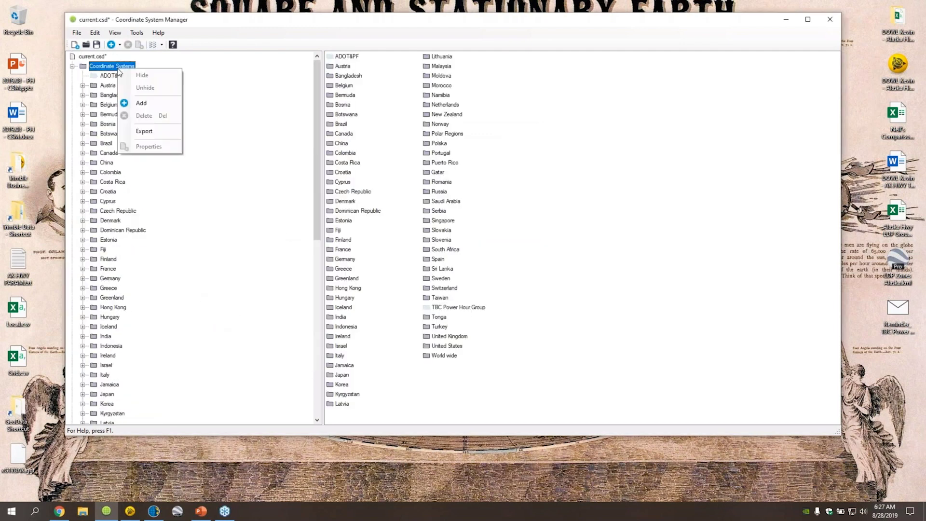
left_click(130, 104)
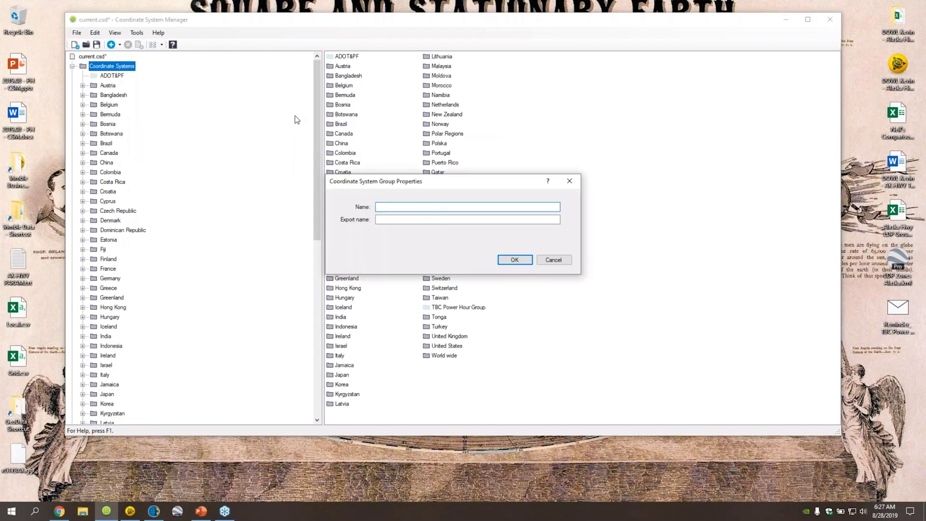
type("Mu")
type("yL")
type("D{")
key("BackSpace")
type("P")
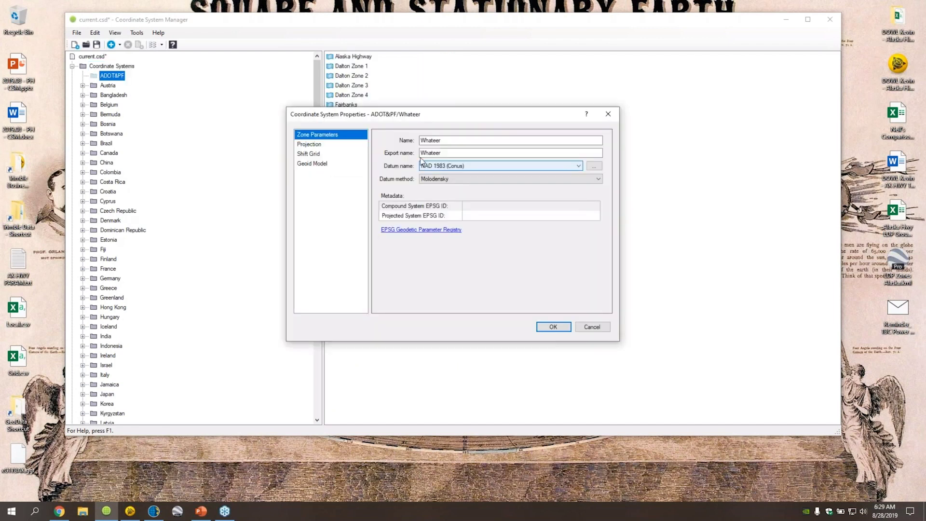
Step: Try the Oblique Mercator Angle RSO projection for the new ADOT&PF system, view its shift grid and geoid model settings, and cancel it
left_click(332, 146)
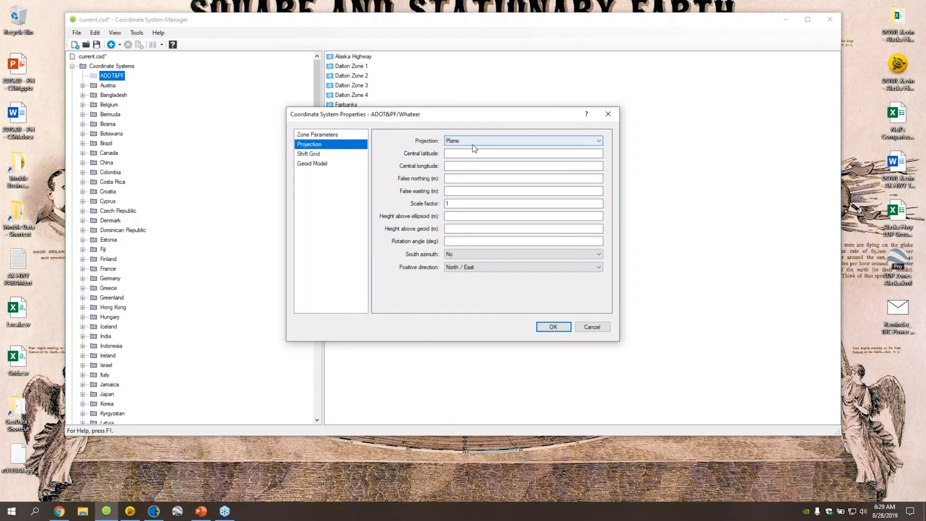
left_click(464, 140)
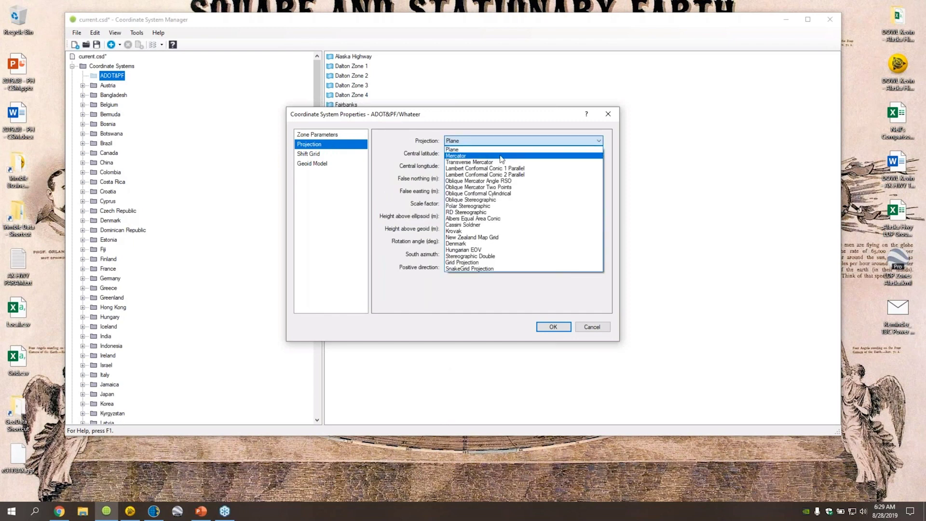
left_click(521, 182)
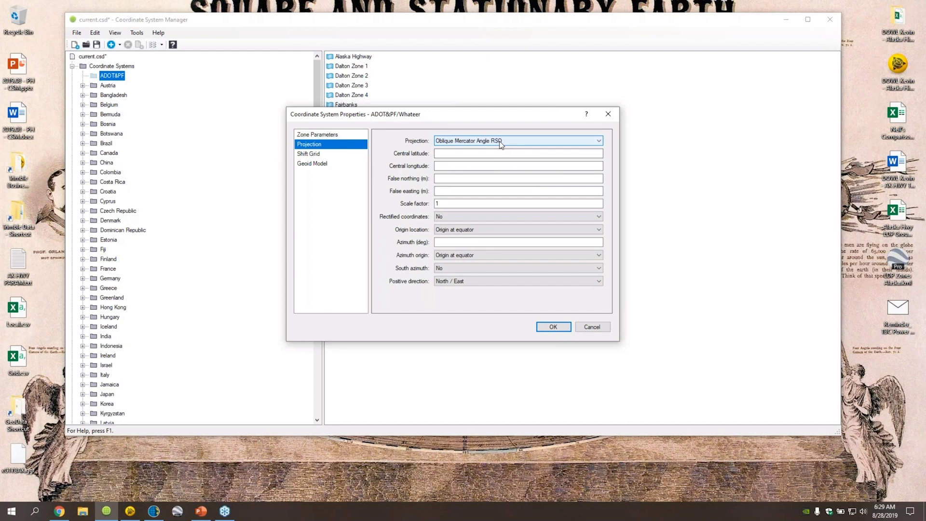
left_click(445, 154)
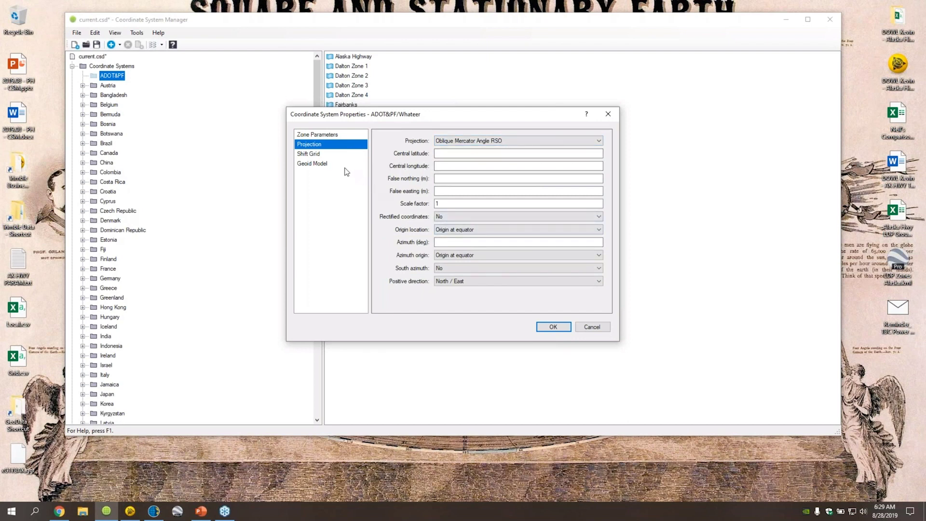
left_click(310, 155)
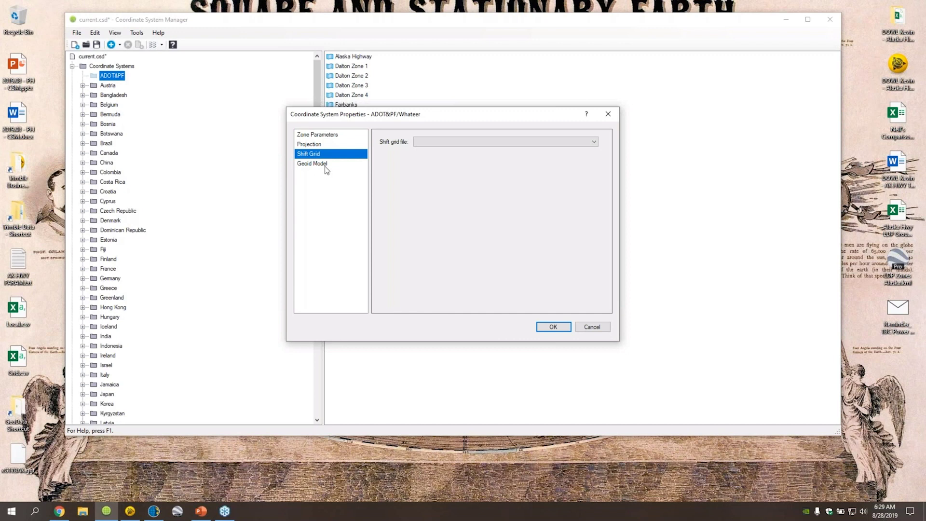
left_click(327, 164)
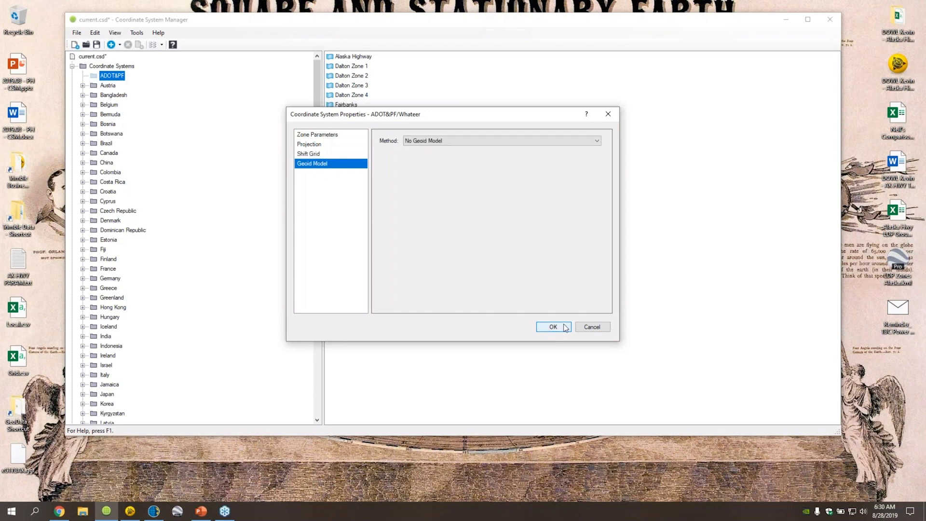
left_click(600, 327)
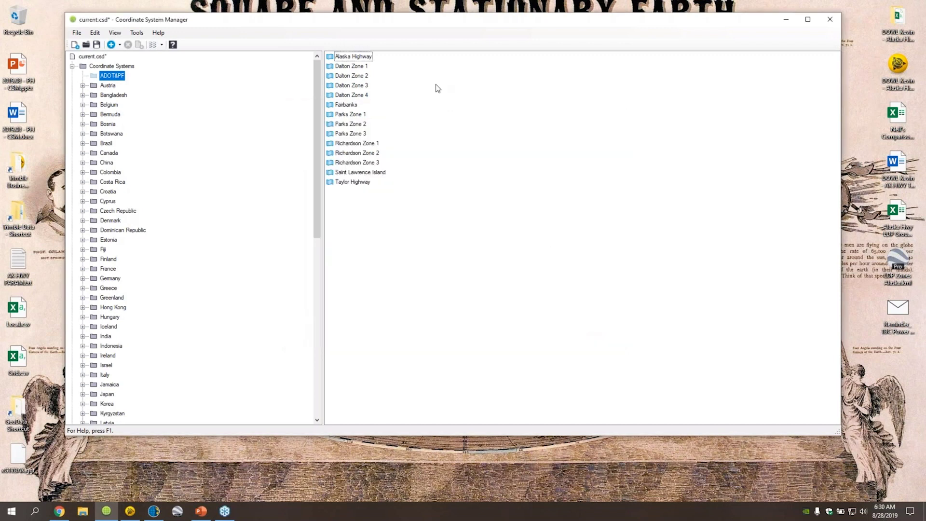
Step: Open the properties of the Alaska Highway zone and examine the false northing among its projection parameters
left_click(350, 57)
right_click(350, 62)
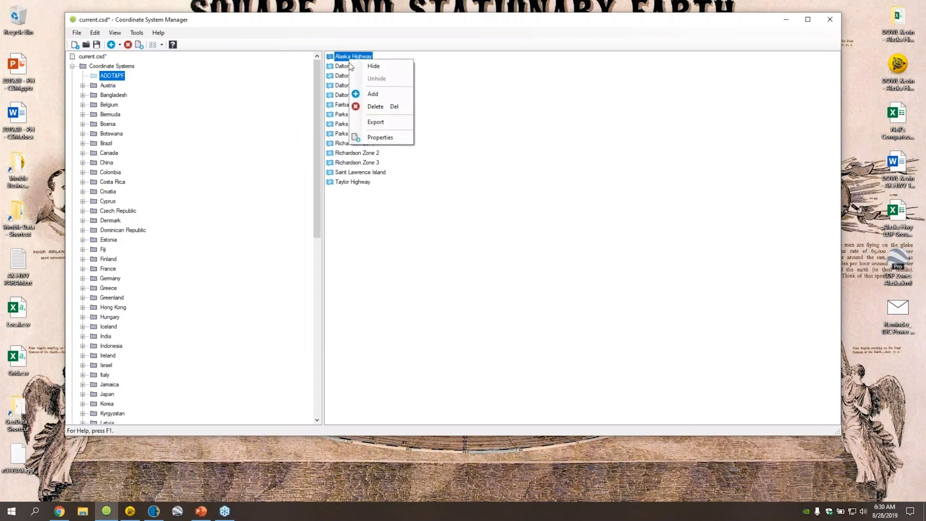
left_click(370, 139)
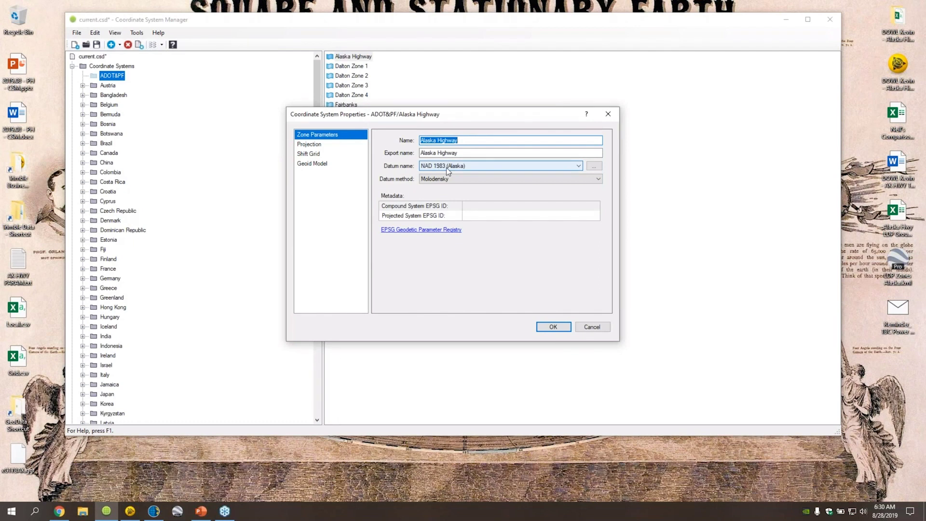
left_click(332, 144)
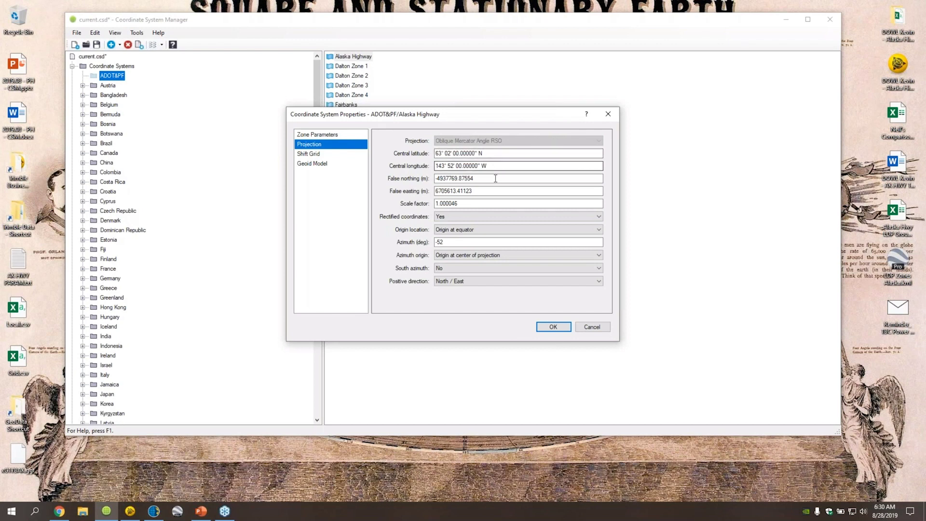
left_click_drag(482, 178, 440, 177)
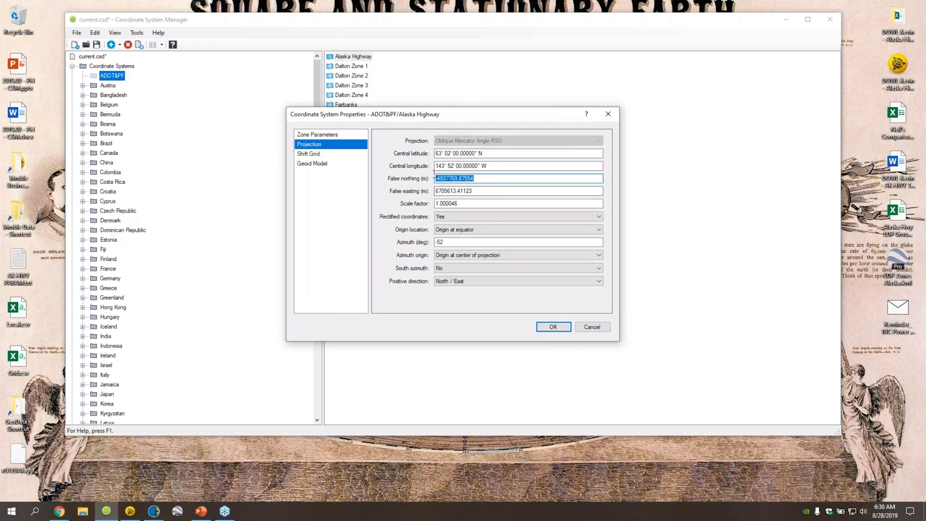
left_click(446, 176)
key("BackSpace")
type("9")
left_click_drag(474, 178, 435, 172)
Step: Check the Alaska Highway parameters in AK HWY PARAM.txt, close the file and return to the zone's false northing and easting
double_click(18, 267)
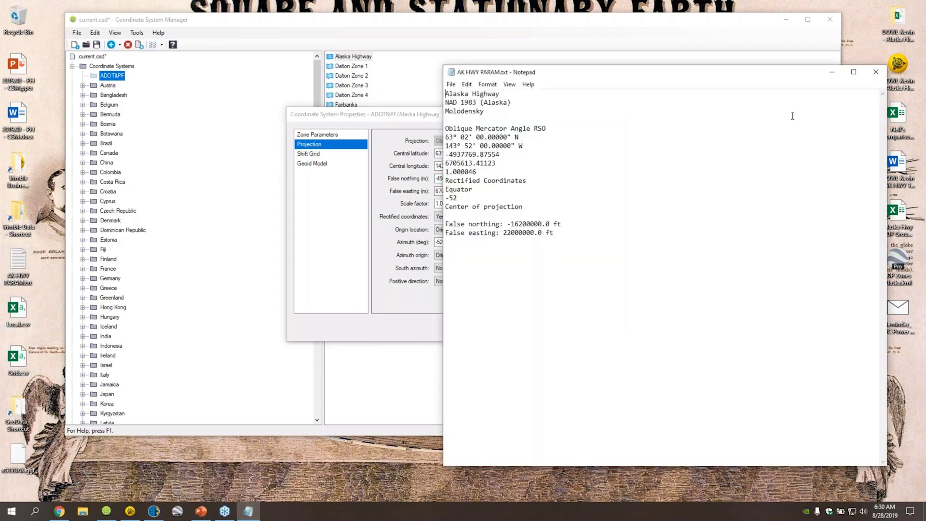
left_click(877, 73)
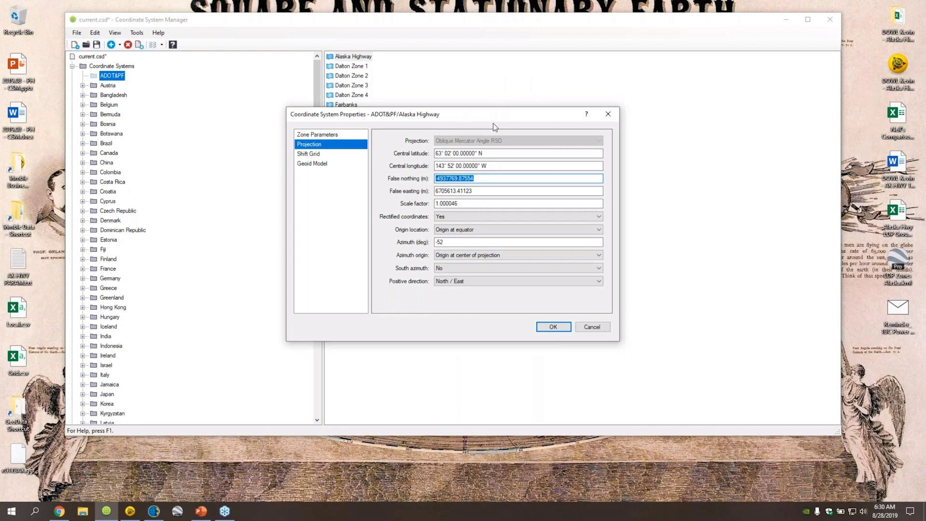
key("Tab")
left_click(475, 192)
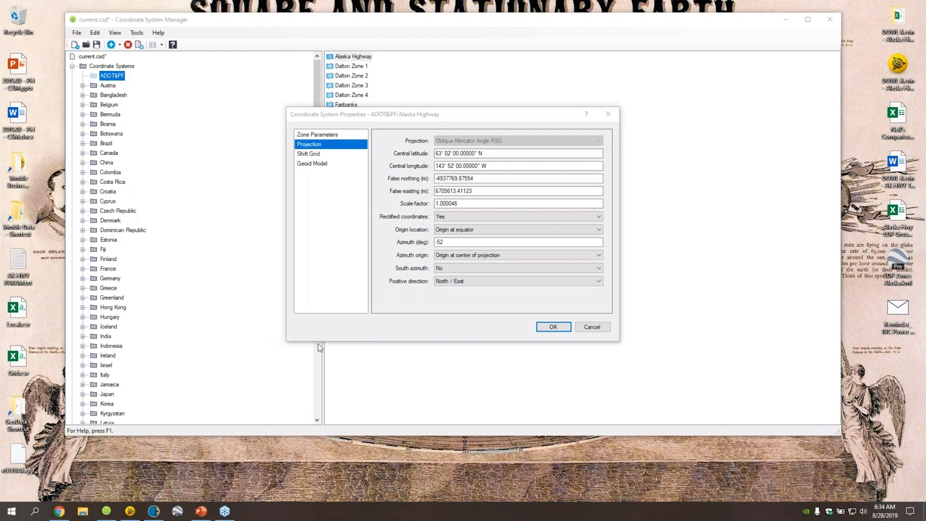
Step: Check the Alaska Highway zone's origin location options, shift grid and geoid model, and close its properties without saving
left_click(466, 231)
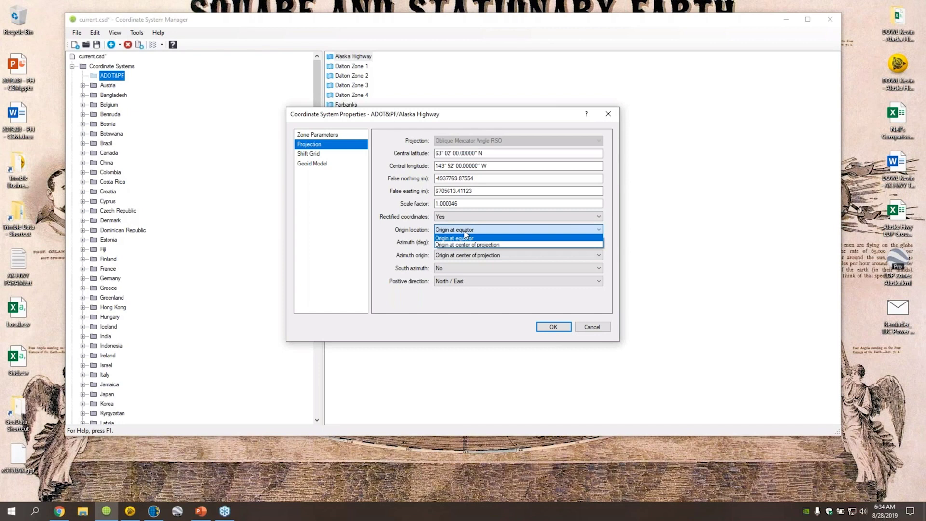
left_click(465, 235)
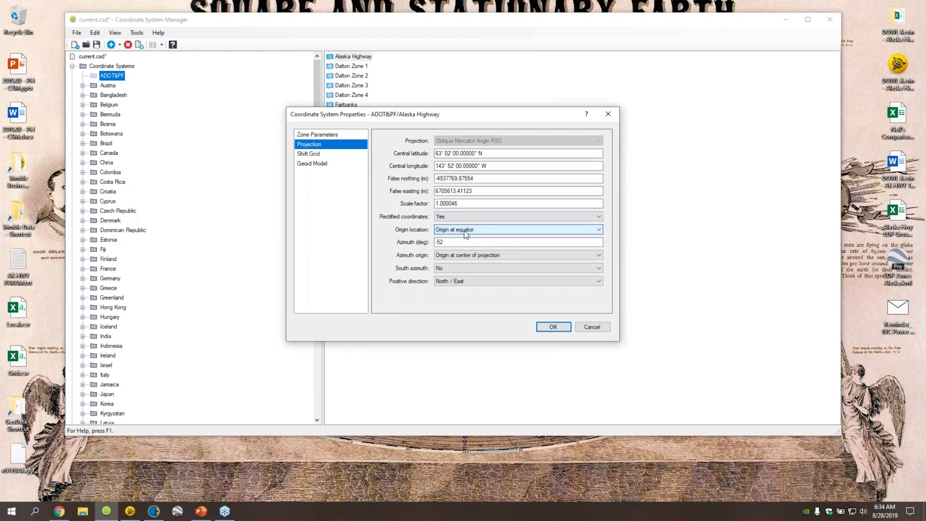
left_click(440, 178)
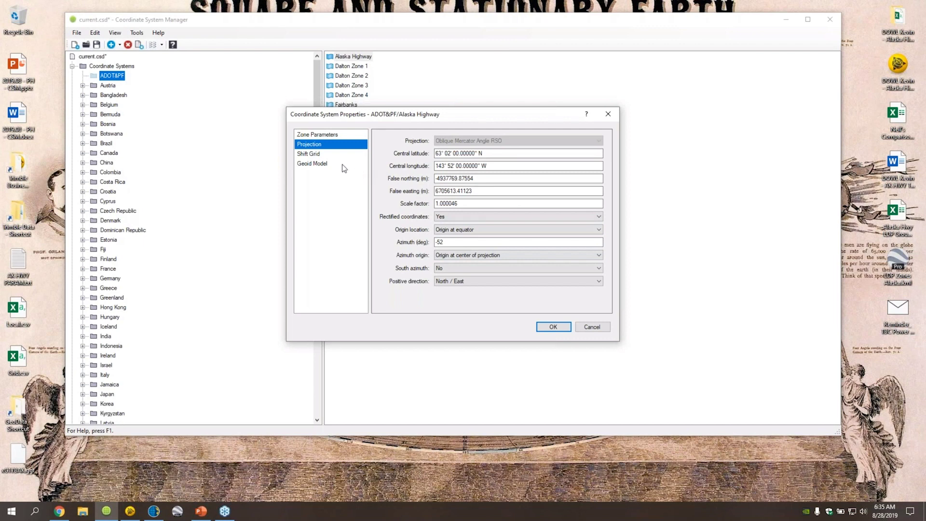
left_click(319, 155)
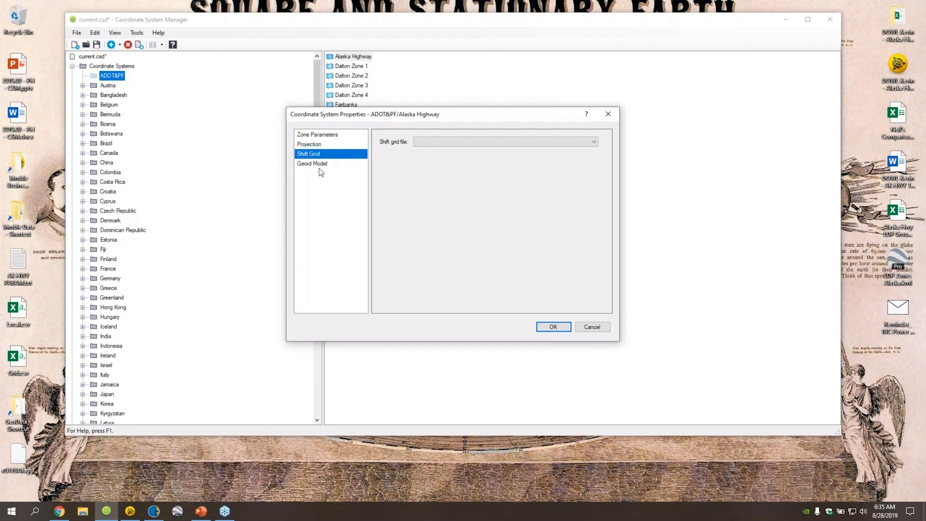
left_click(320, 164)
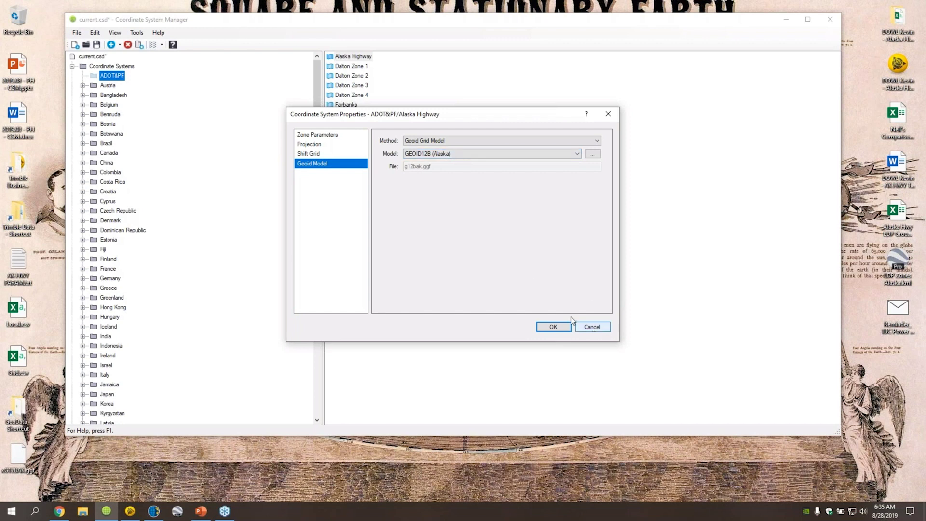
left_click(325, 143)
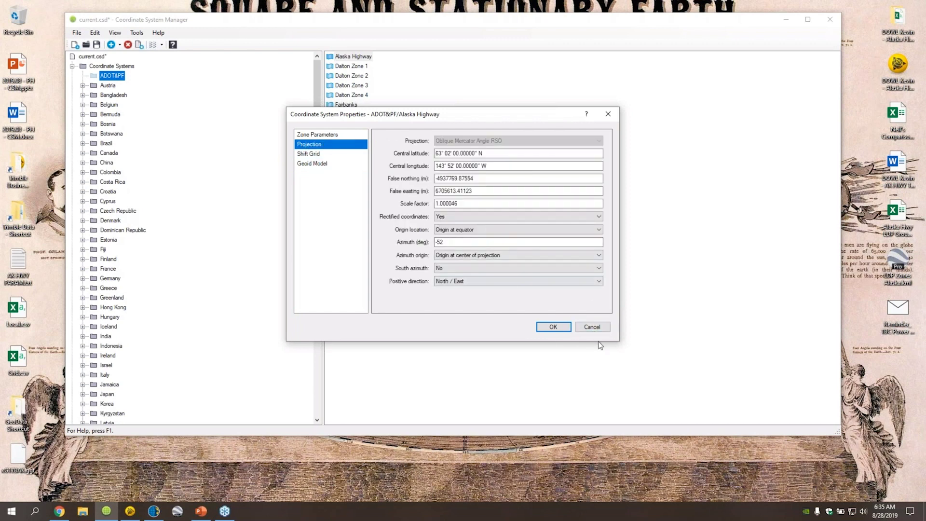
left_click(592, 326)
Step: Open the properties of Dalton Zone 1 and view its projection parameters
left_click(351, 66)
right_click(353, 67)
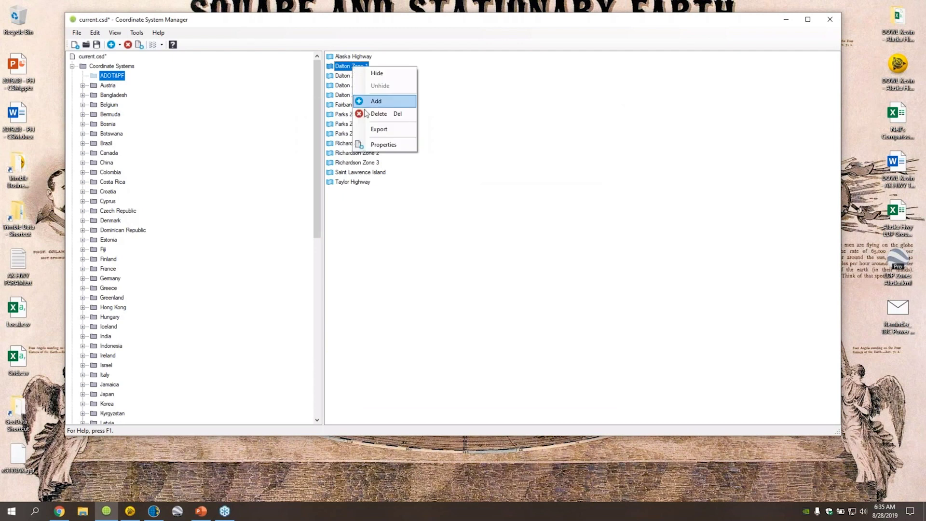
left_click(384, 144)
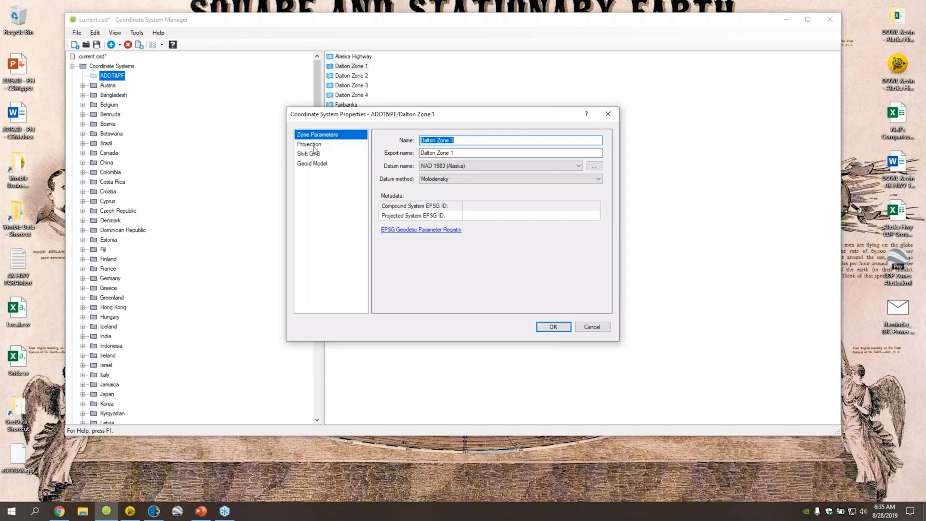
left_click(314, 146)
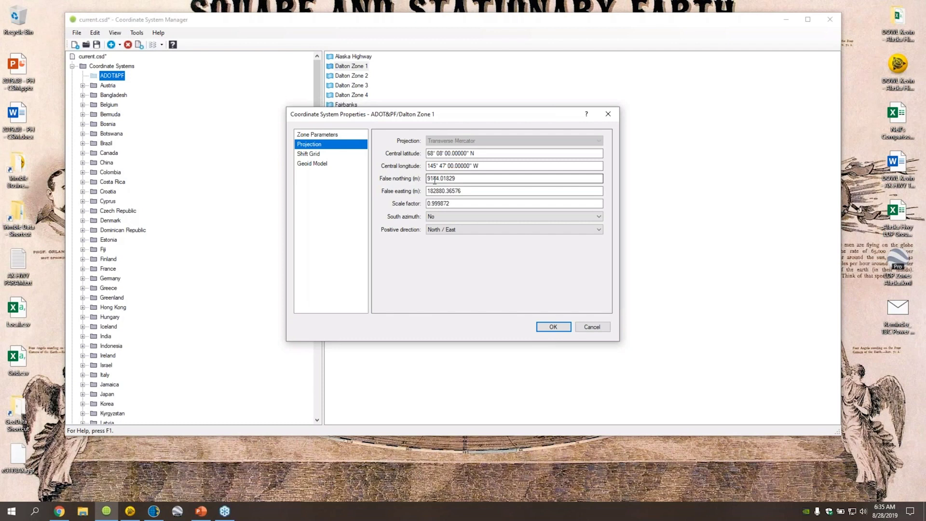
Step: Look through the south azimuth and positive direction options of Dalton Zone 1 and close its properties without saving
left_click(450, 217)
left_click(451, 217)
left_click(451, 217)
left_click(450, 217)
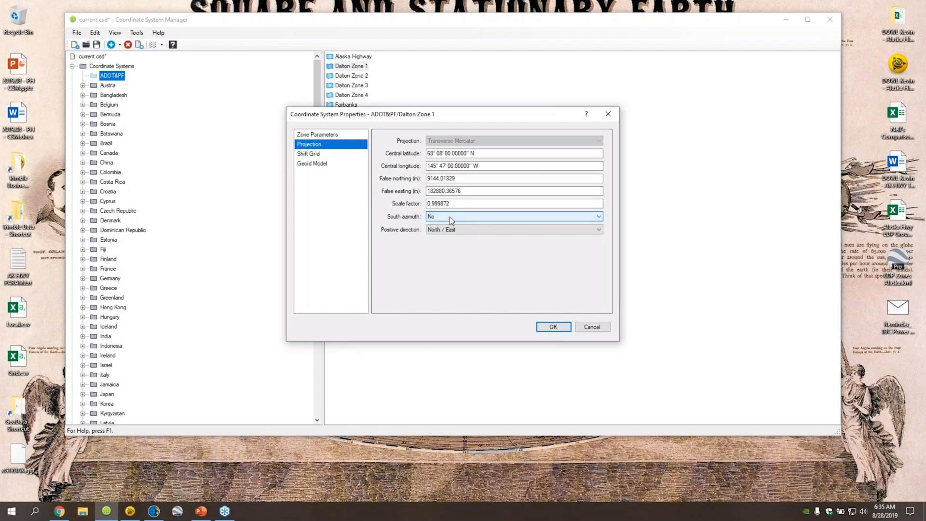
left_click(448, 217)
left_click(447, 216)
left_click(456, 233)
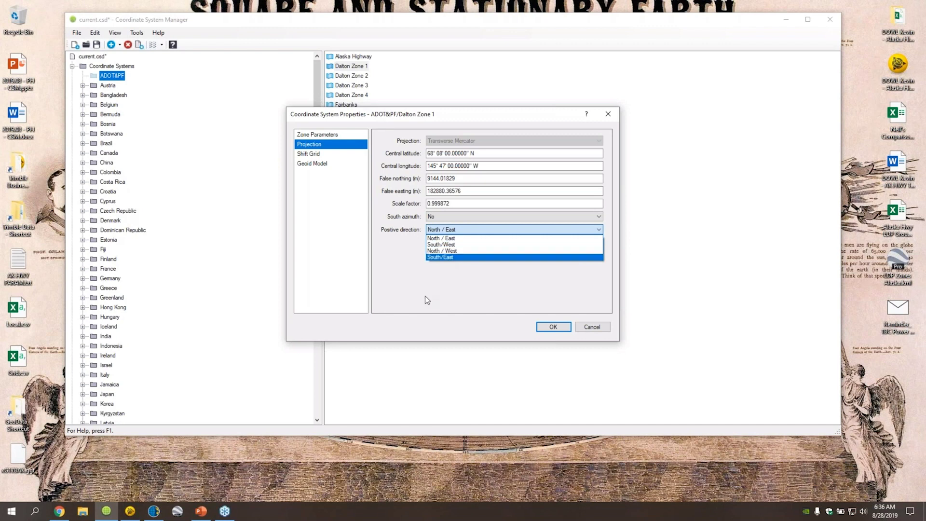
left_click(451, 280)
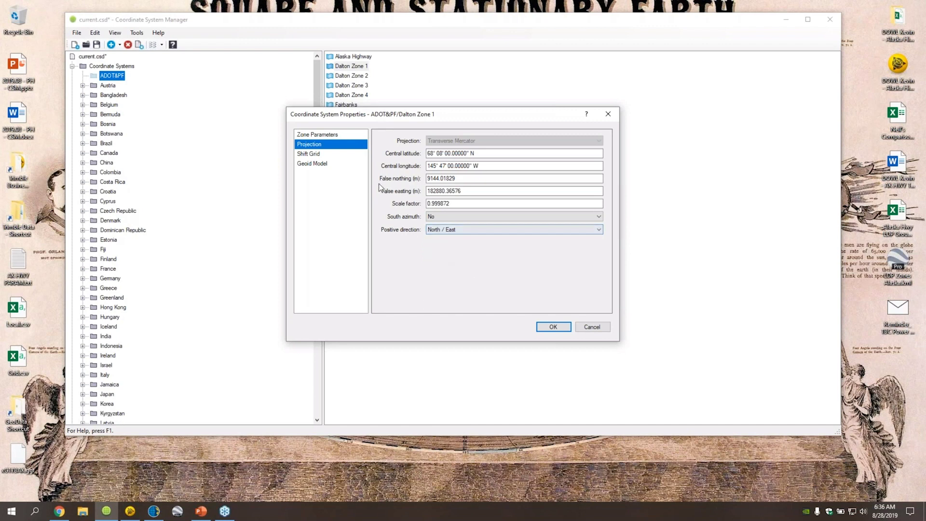
left_click(593, 328)
Step: Open the properties of Dalton Zone 2 and view its projection parameters
left_click(352, 76)
right_click(365, 78)
left_click(396, 158)
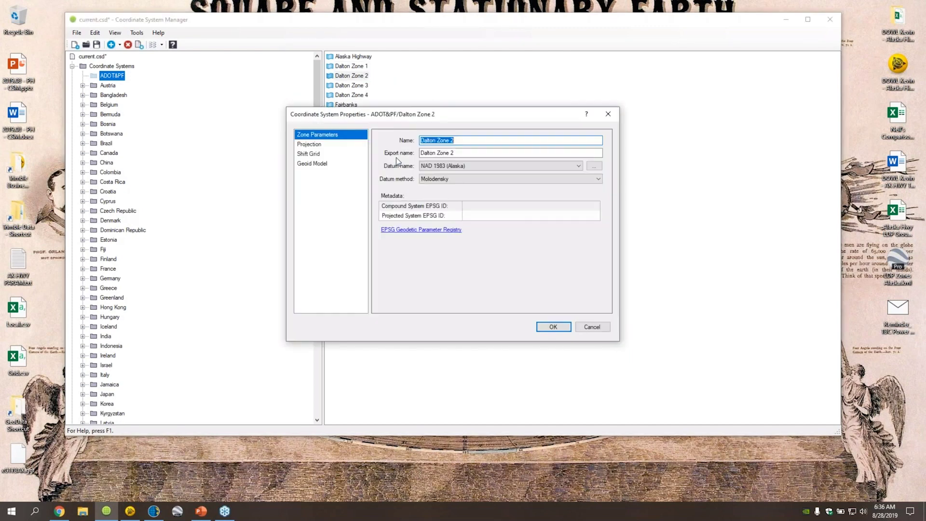
left_click(317, 144)
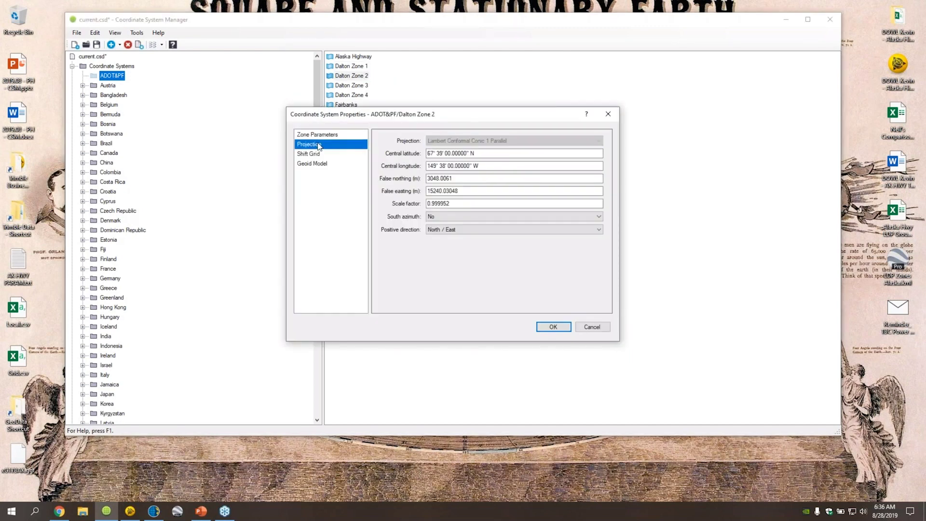
Step: Review the zone parameters and projection settings of Dalton Zone 2 and close its properties without saving
left_click(317, 135)
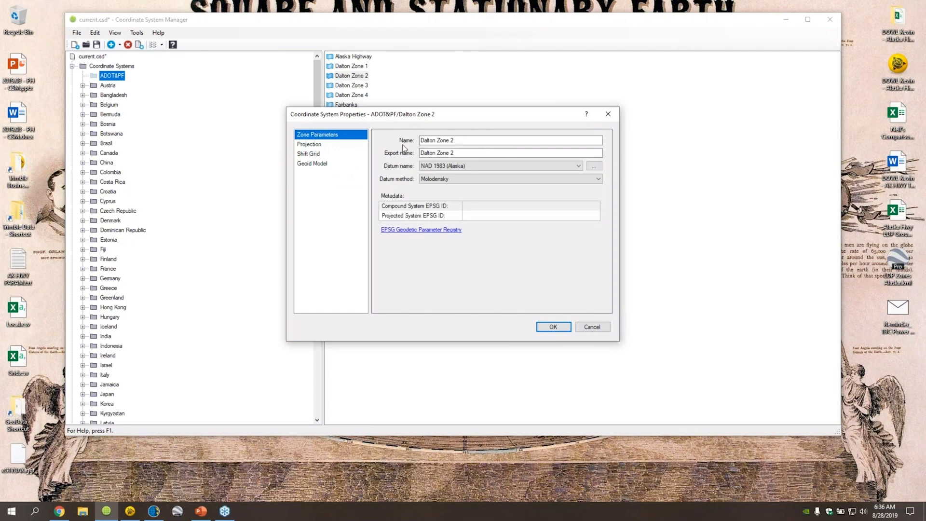
left_click(311, 145)
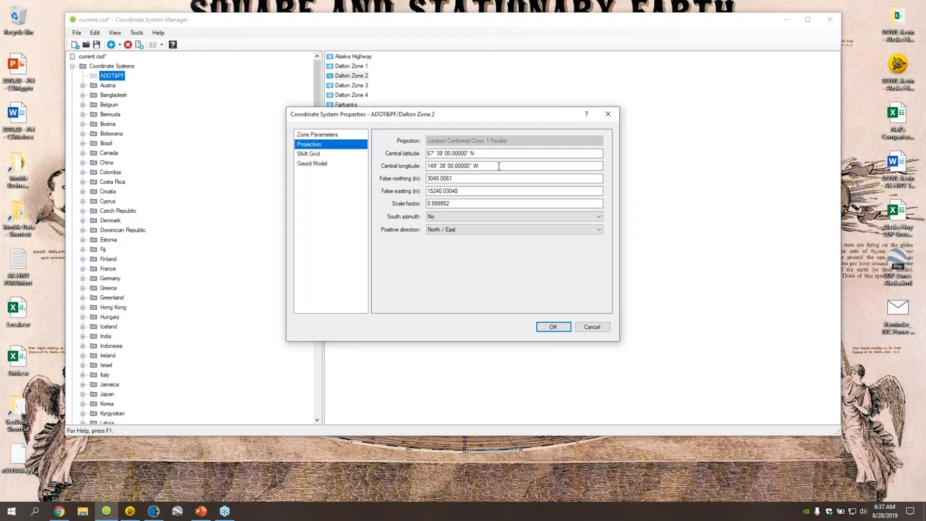
left_click(591, 327)
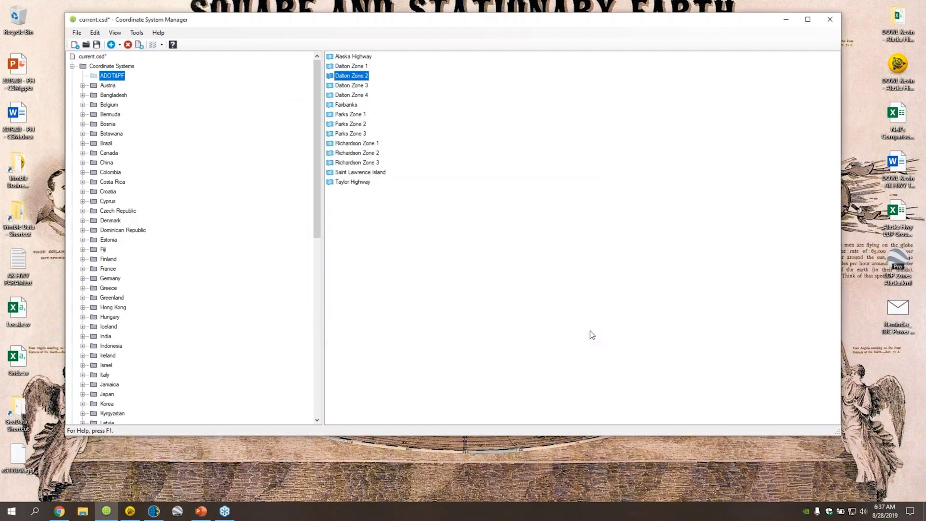
Step: Select the Alaska Highway zone and save the current.csd coordinate system database
left_click(354, 57)
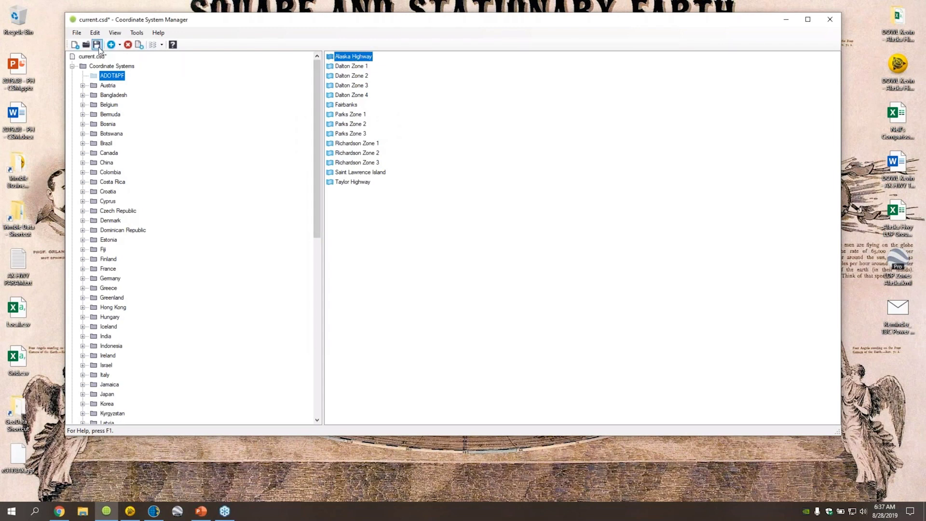
left_click(98, 46)
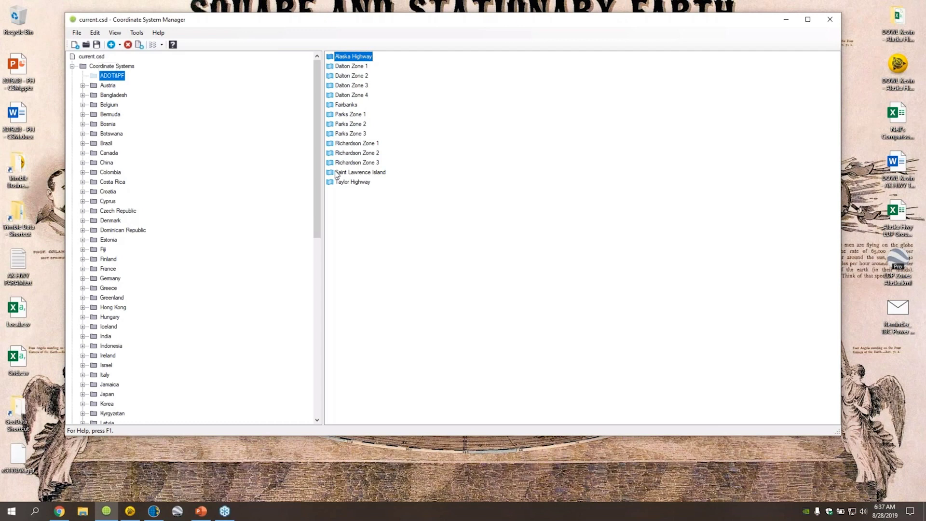
Step: View the projection parameters of the Alaska Highway zone and close its properties without saving
right_click(342, 57)
left_click(374, 135)
left_click(311, 145)
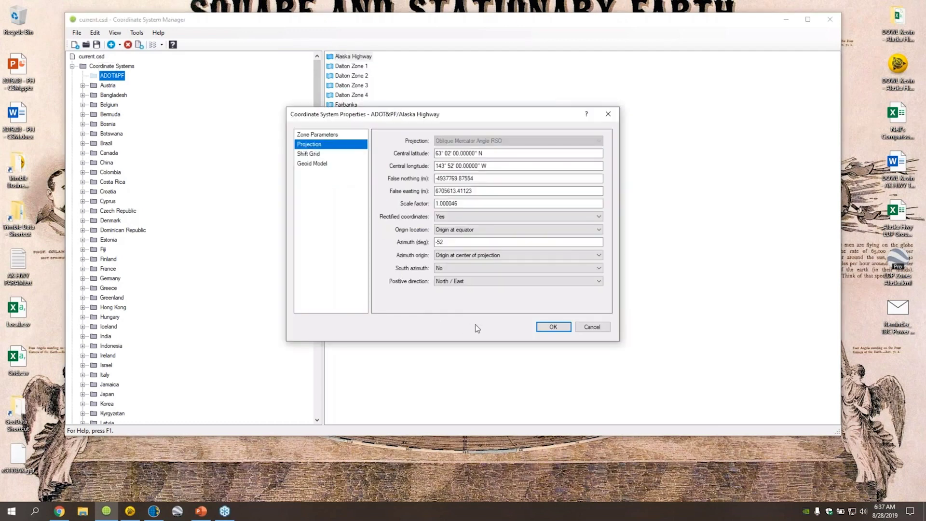
left_click(594, 328)
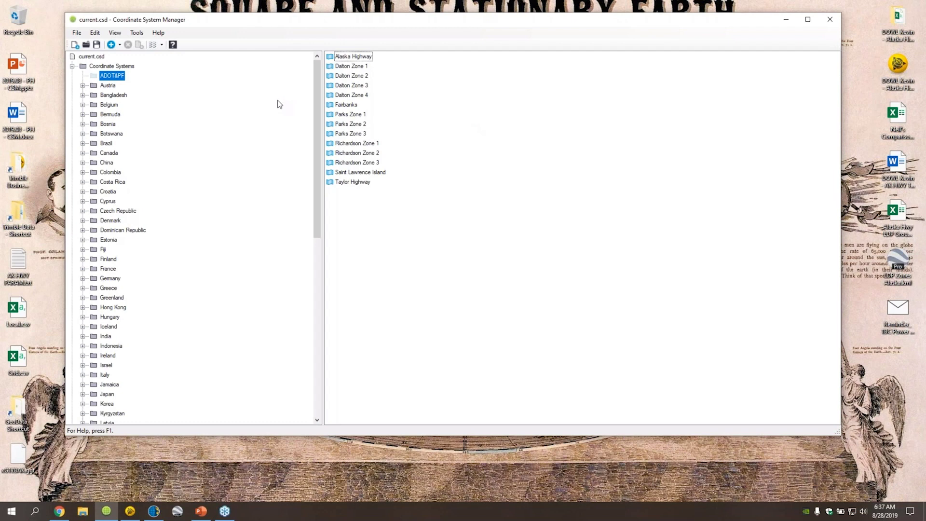
left_click(80, 35)
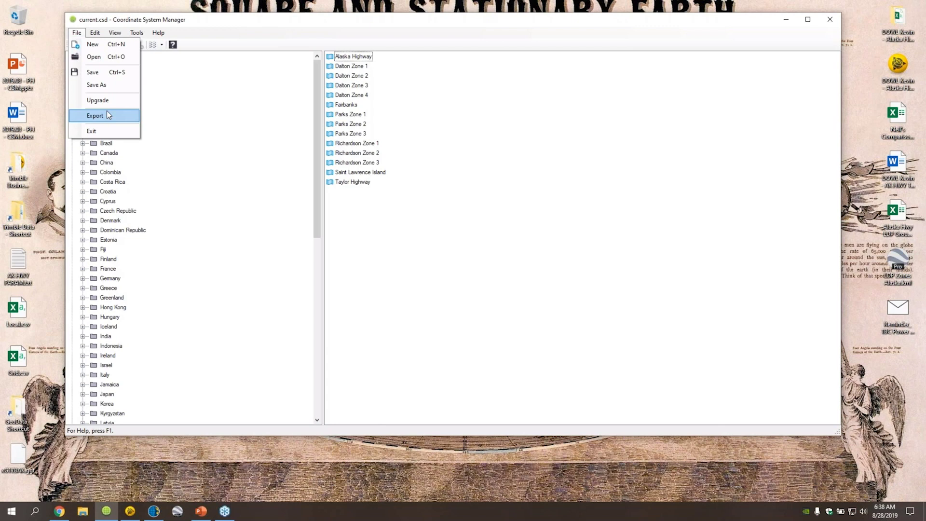
left_click(215, 129)
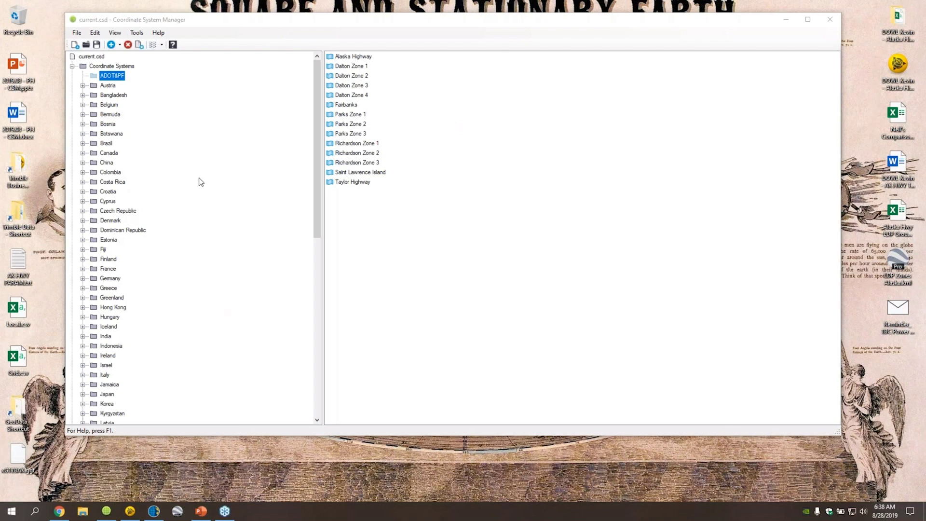
Step: View the list of geoid models and return to the zones of the ADOT&PF group
left_click(73, 66)
left_click(95, 106)
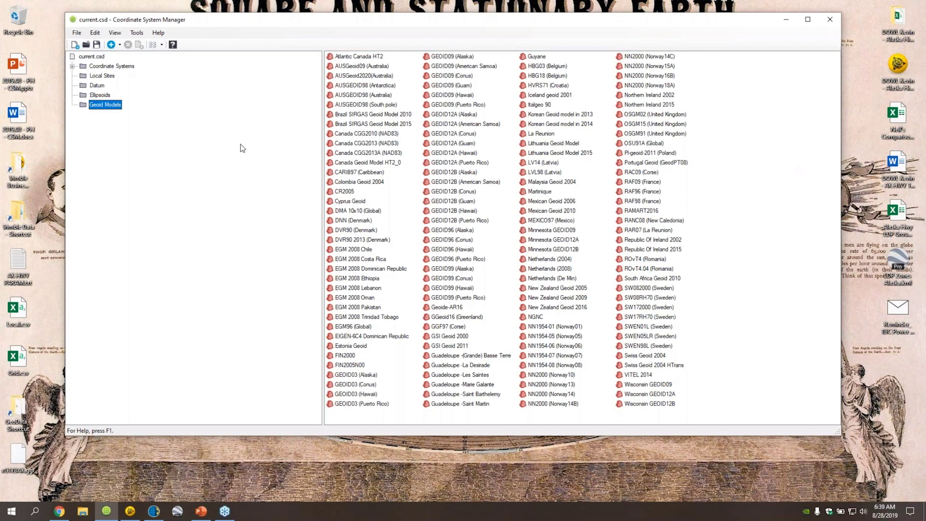
left_click(96, 67)
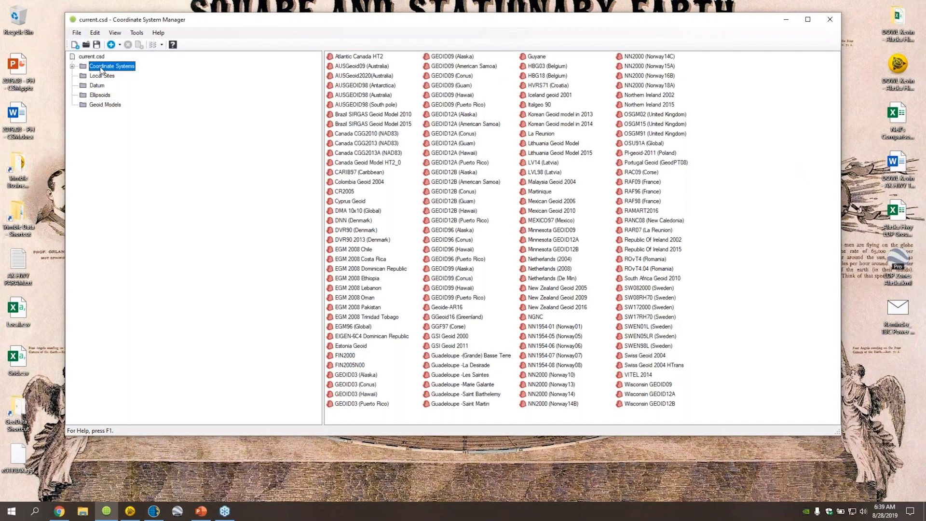
left_click(72, 66)
left_click(107, 68)
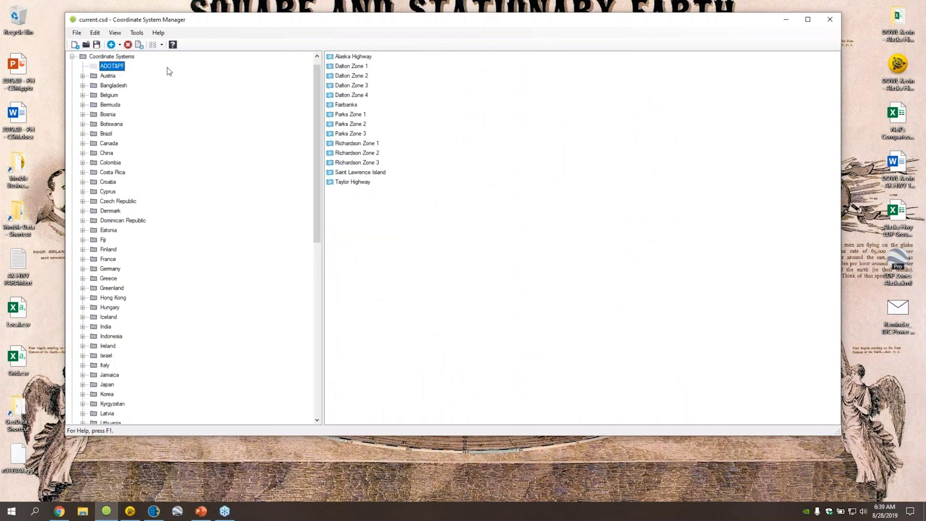
Step: Check the file types offered for exporting only the selected Alaska Highway record, and cancel the export
left_click(76, 32)
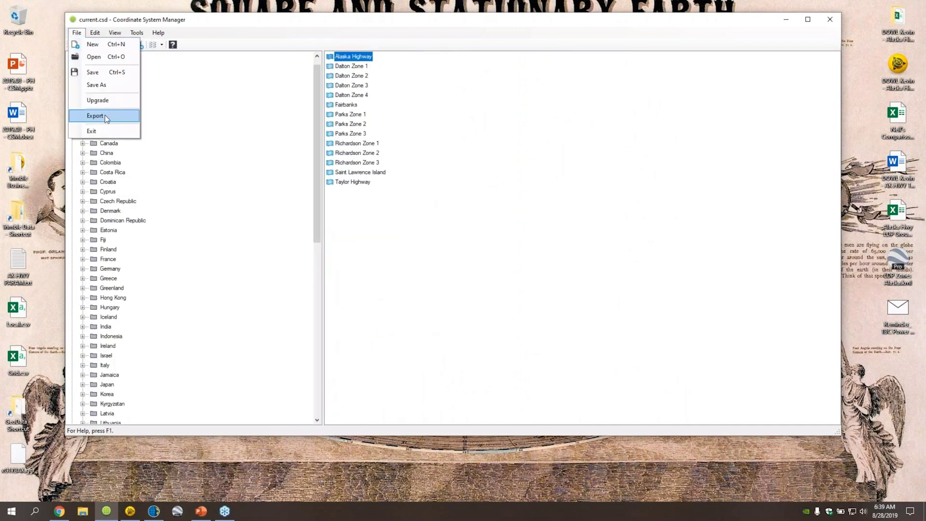
left_click(106, 116)
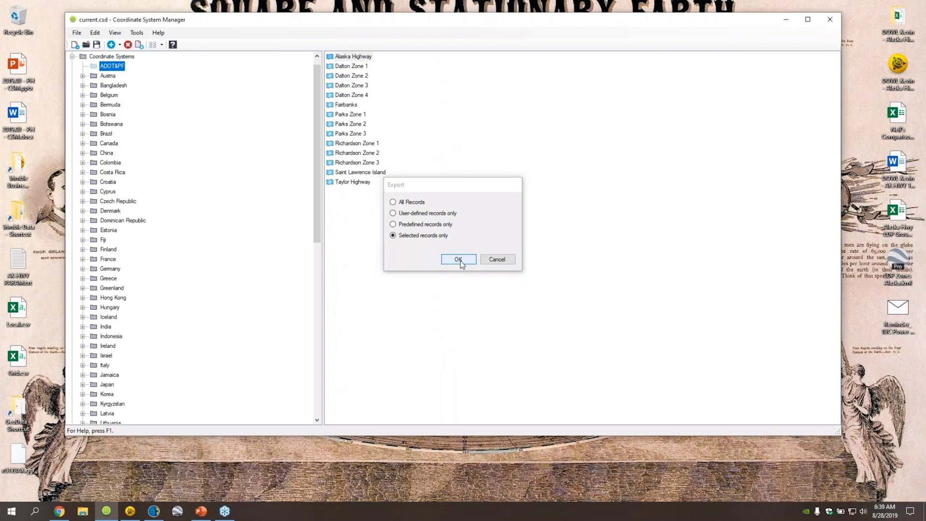
left_click(458, 259)
left_click(502, 250)
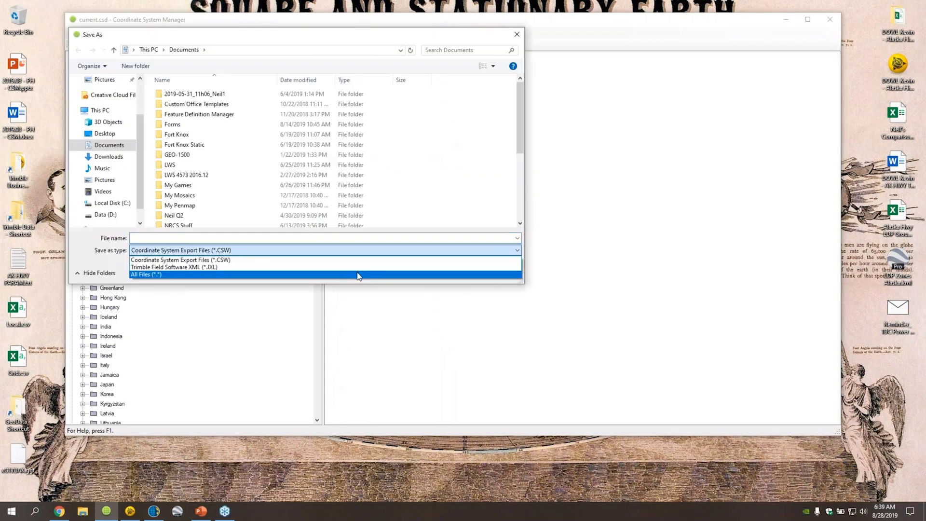
left_click(131, 259)
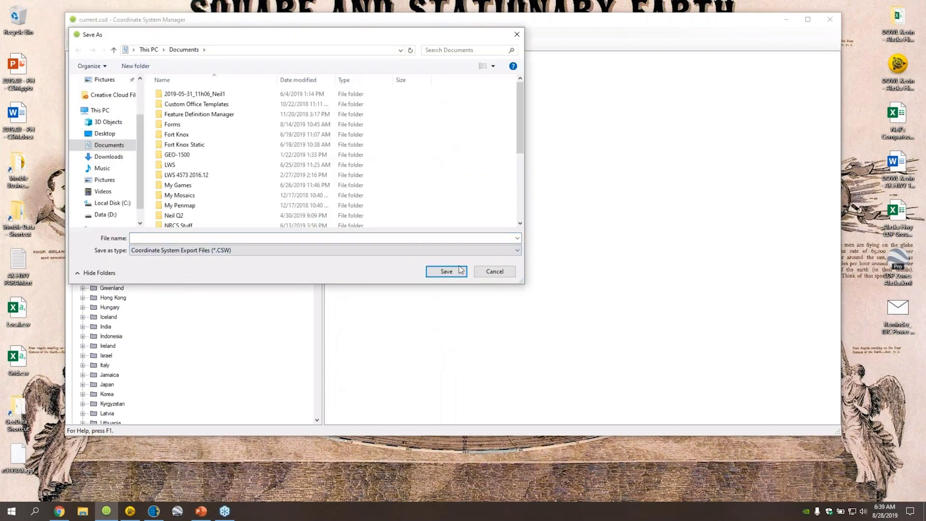
left_click(429, 252)
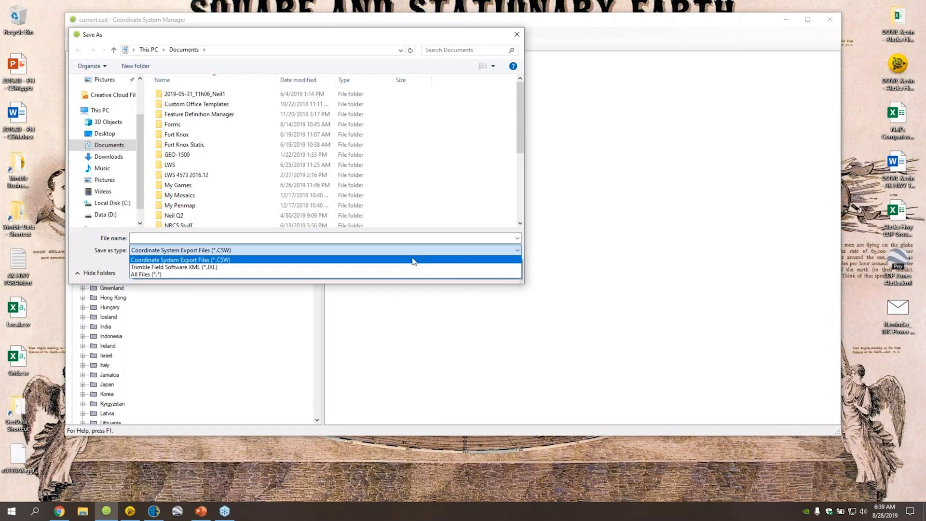
left_click(155, 248)
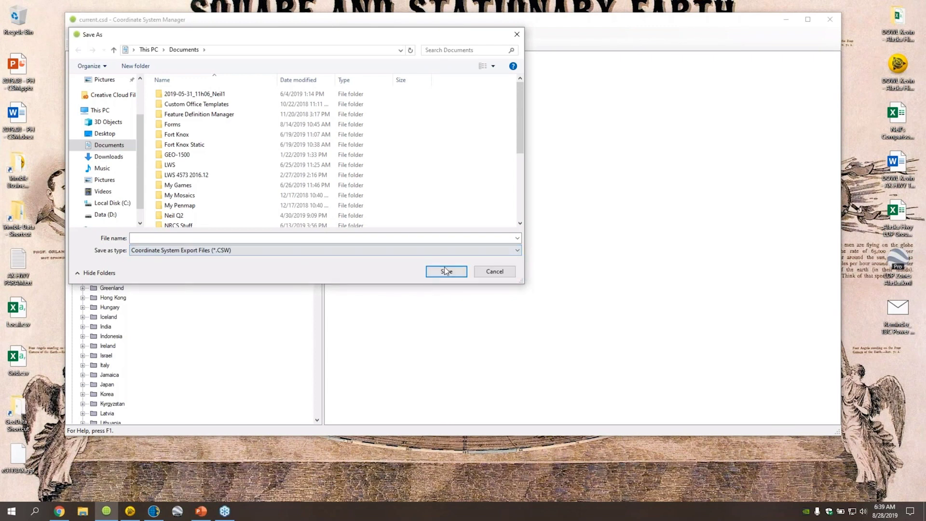
left_click(497, 271)
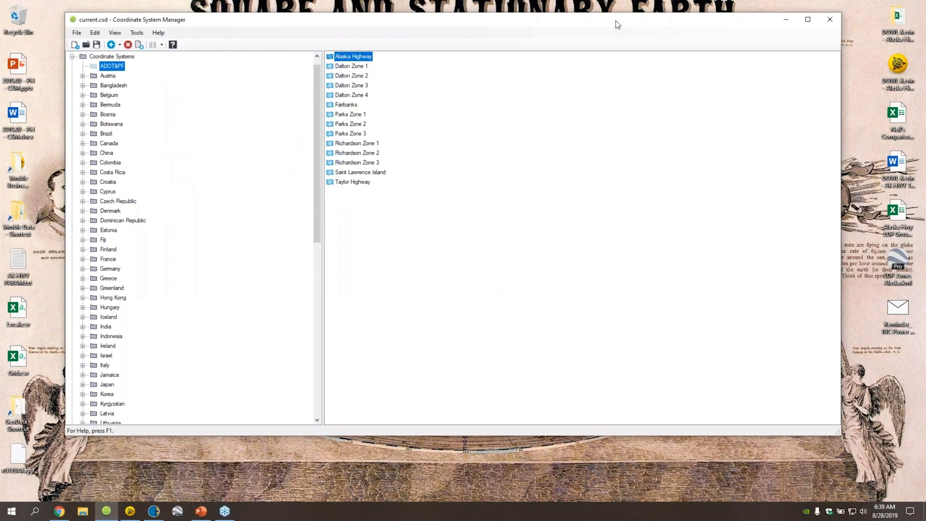
Step: Collapse the coordinate systems group and view the lists of geoid models and datums
left_click(72, 56)
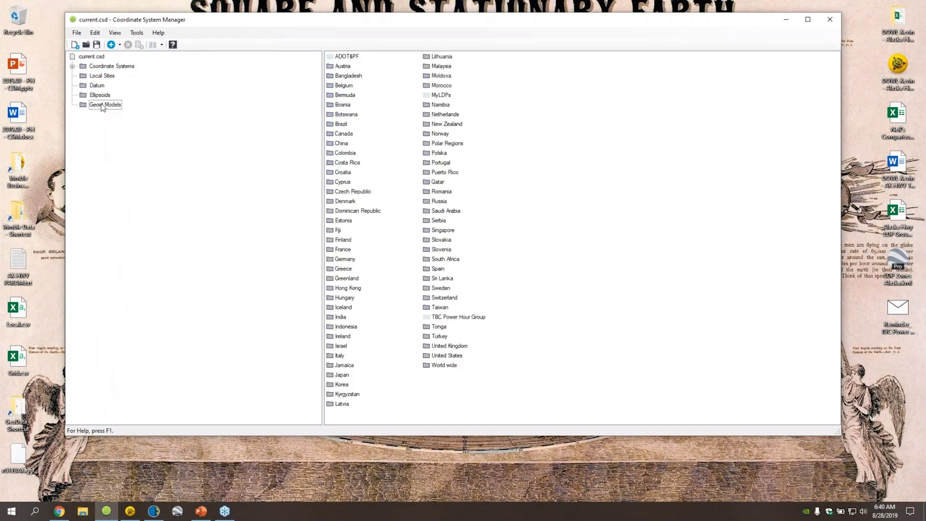
left_click(103, 105)
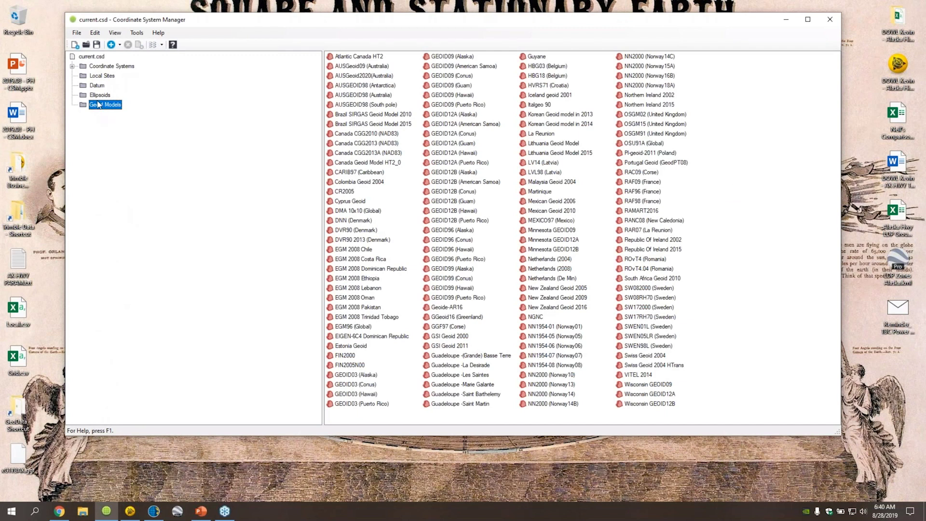
left_click(96, 86)
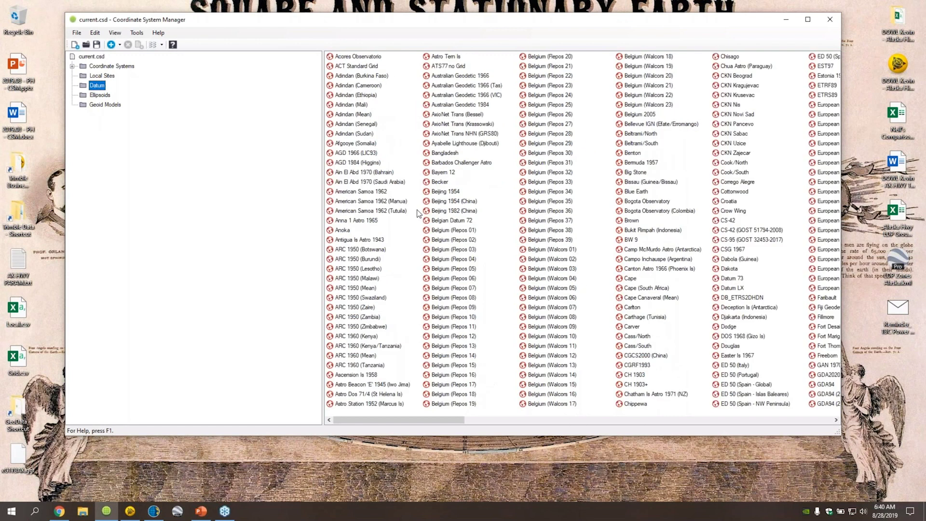
Step: View the seven-parameter transformation of the NAD 1983 (2011) datum and close its properties without saving
scroll(492, 239, "right", 10)
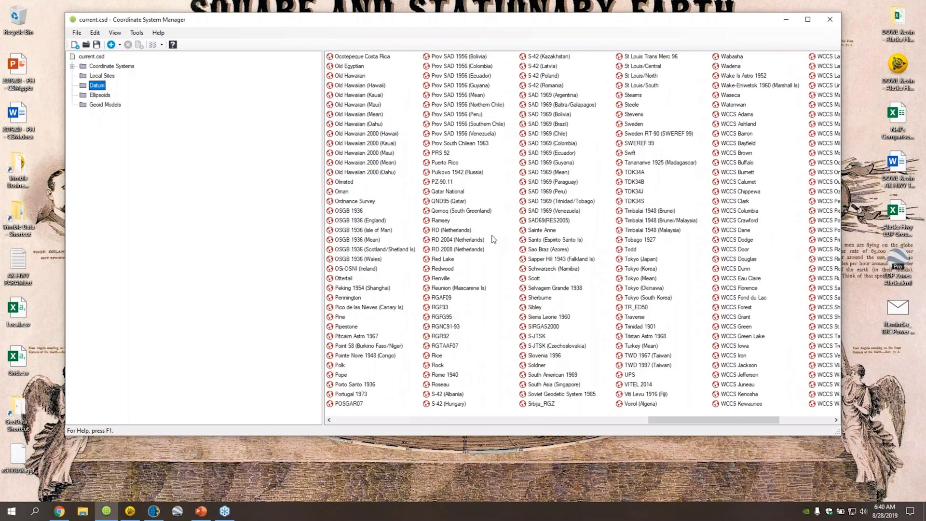
double_click(493, 239)
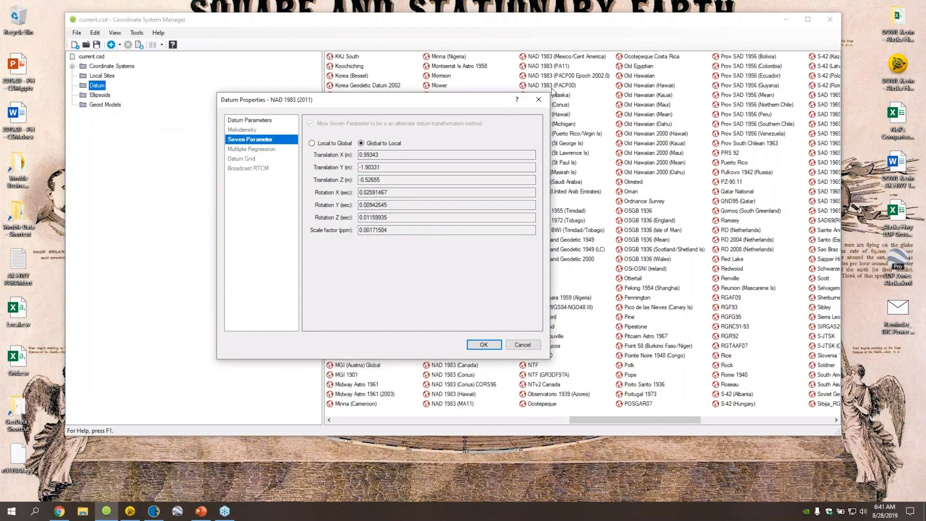
left_click(521, 345)
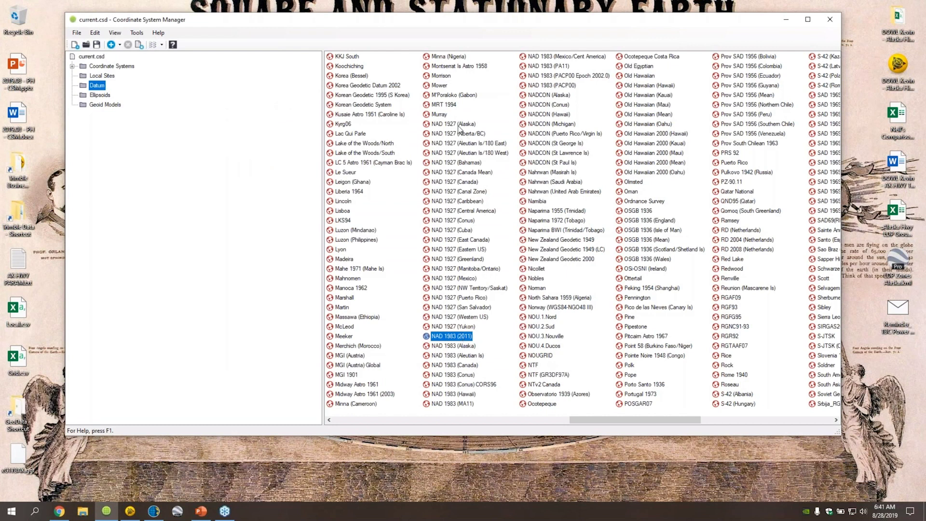
Step: Look through the Alaska and Conus versions of the NAD 1927 and NAD 1983 datums
left_click(458, 127)
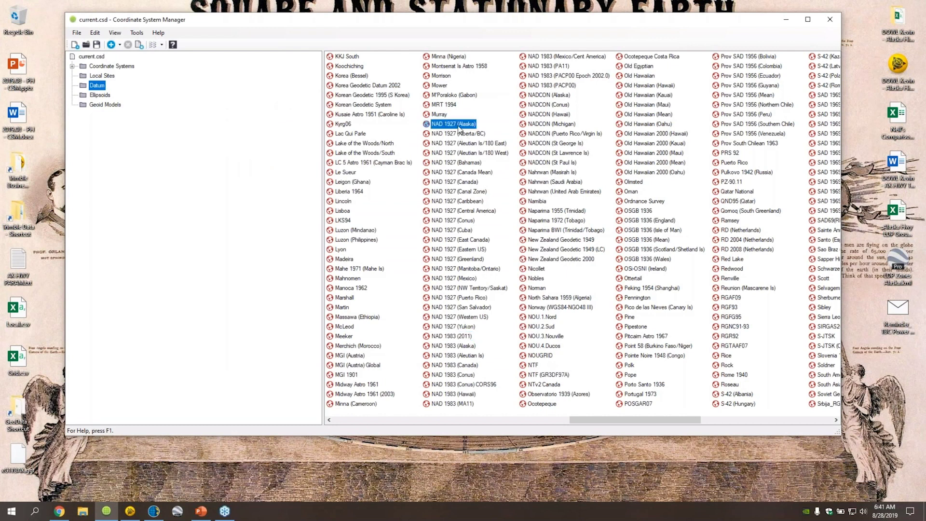
left_click(474, 221)
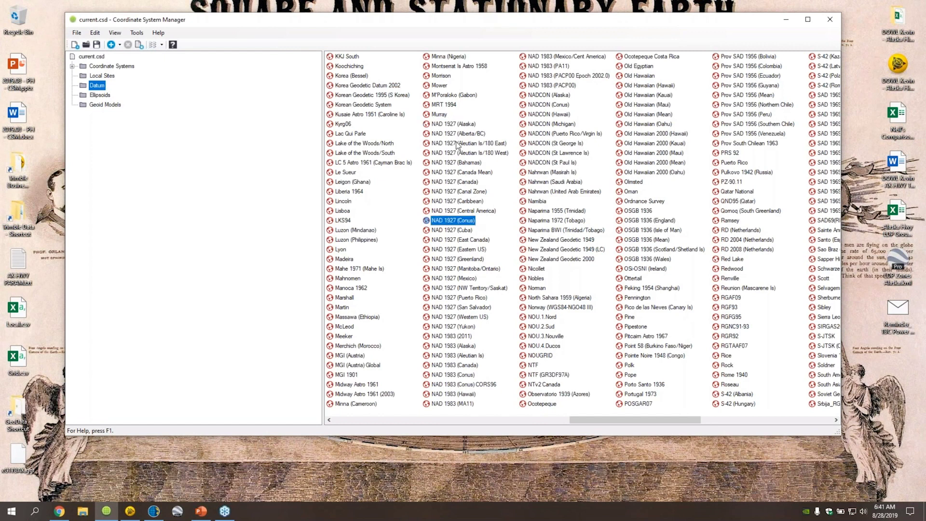
left_click(467, 346)
left_click(469, 377)
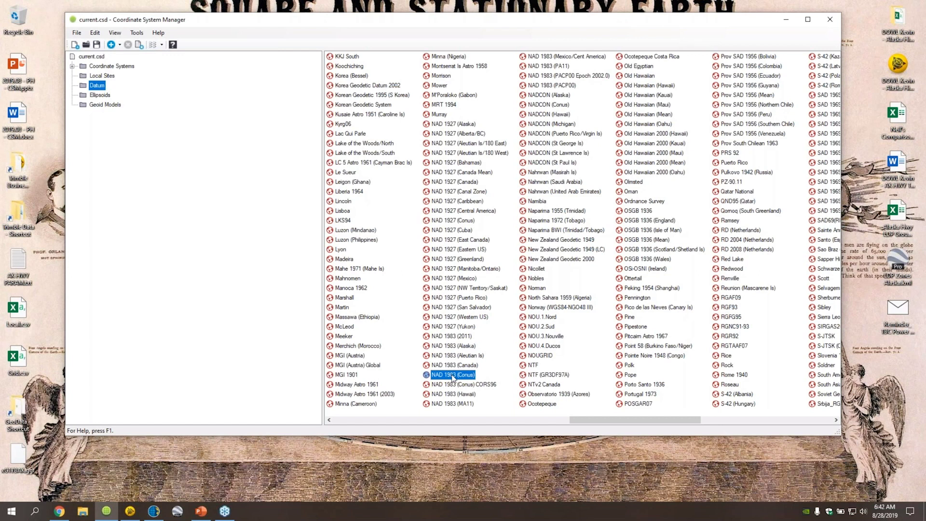
Step: Start a new geoid model, check the file names offered for it, and cancel without adding it
left_click(106, 104)
right_click(736, 170)
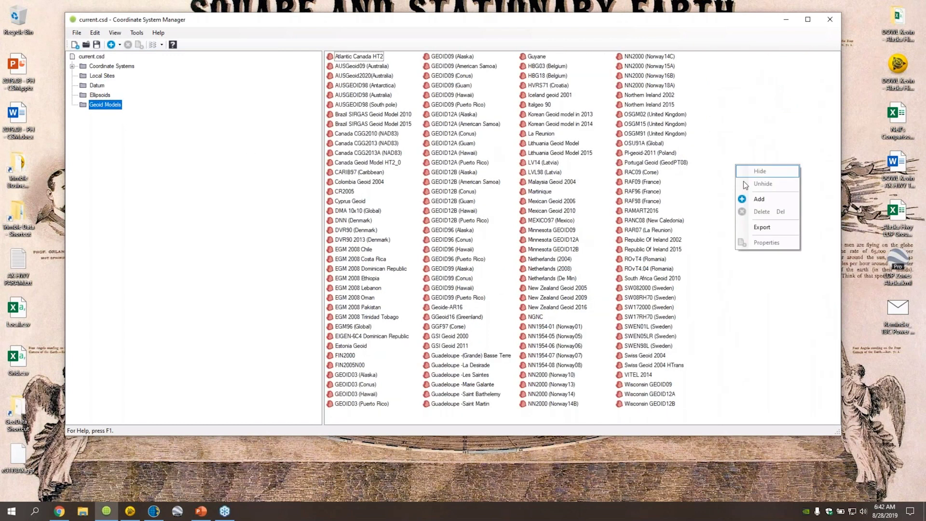
left_click(753, 199)
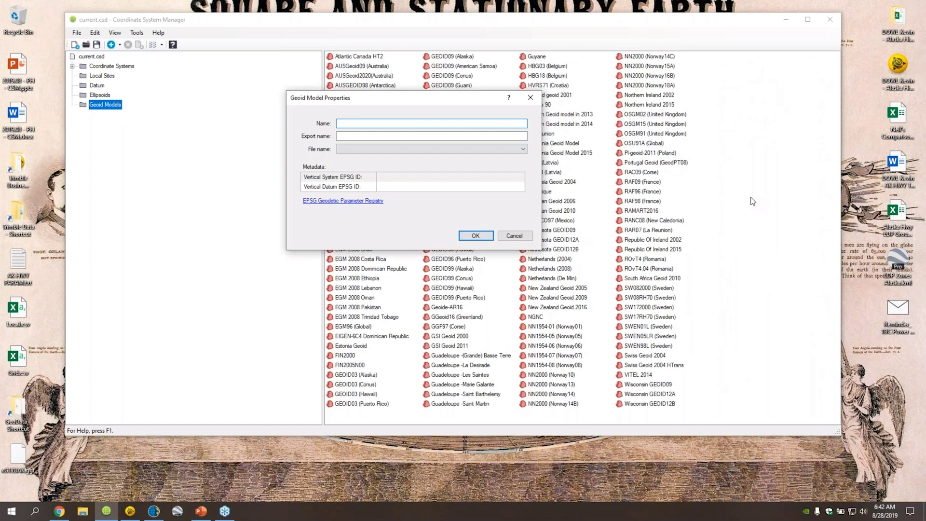
type("x")
key("BackSpace")
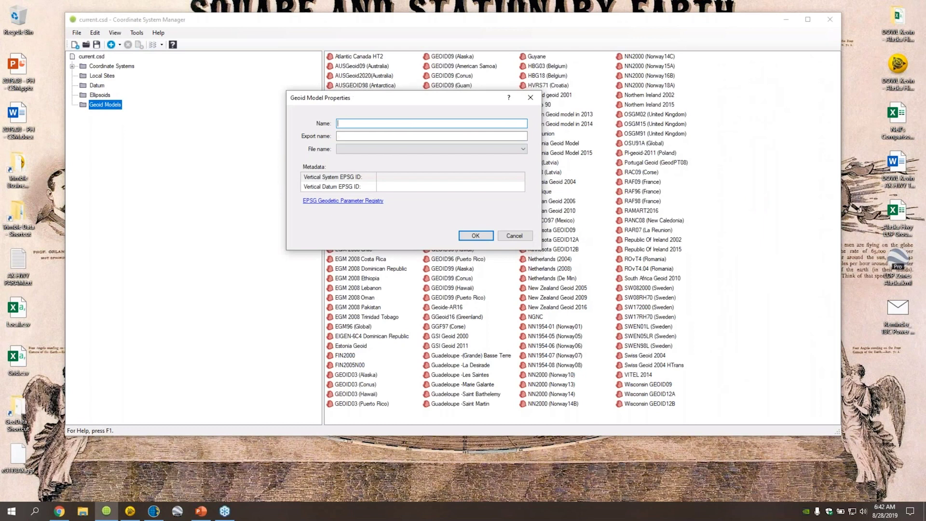
left_click(519, 149)
left_click(519, 149)
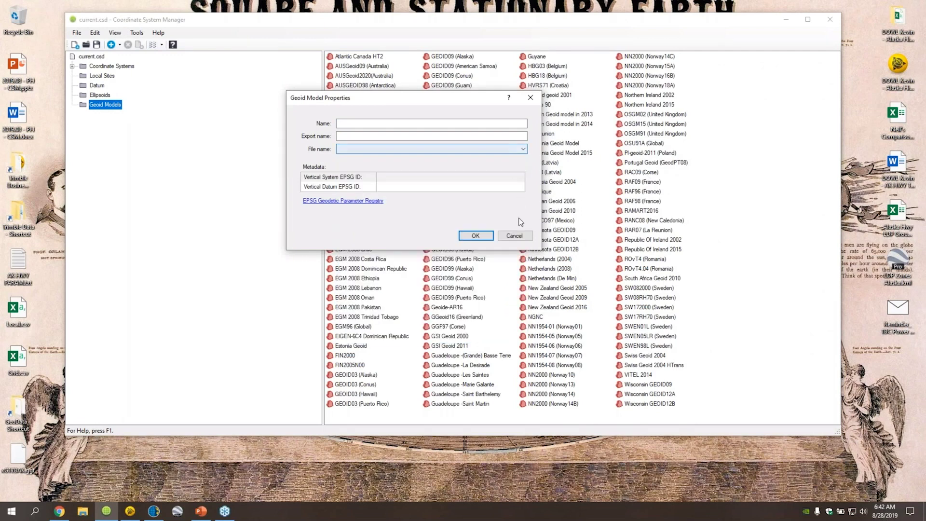
left_click(514, 236)
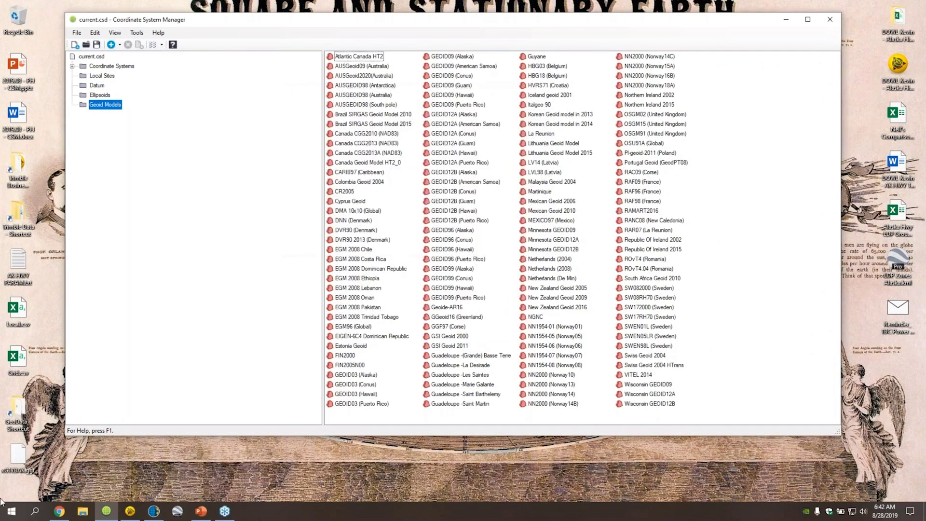
Step: Open the Trimble GeoData folder from the desktop and move the geoid file xG17BAK.ggf from the desktop into it
double_click(15, 423)
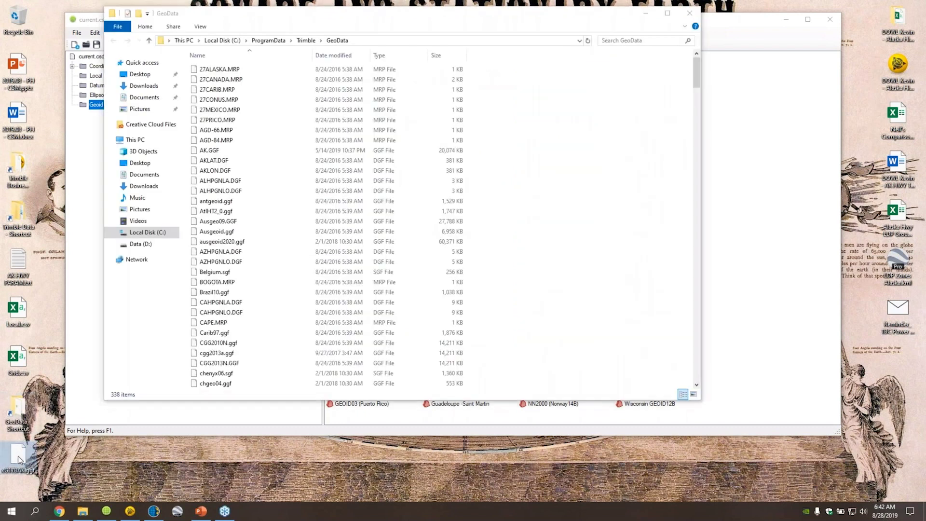
left_click_drag(18, 456, 477, 226)
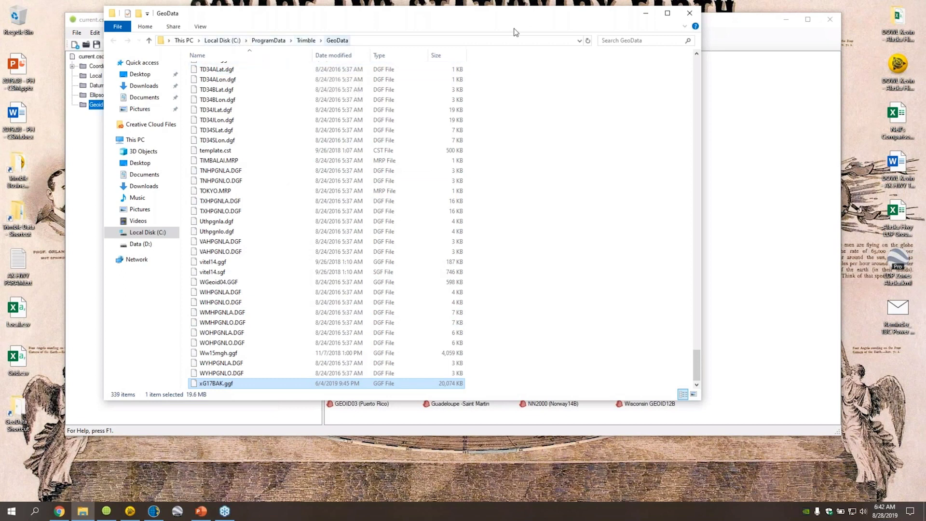
Step: Close the GeoData folder and start a new geoid model named xGEOID17B AK
left_click(690, 16)
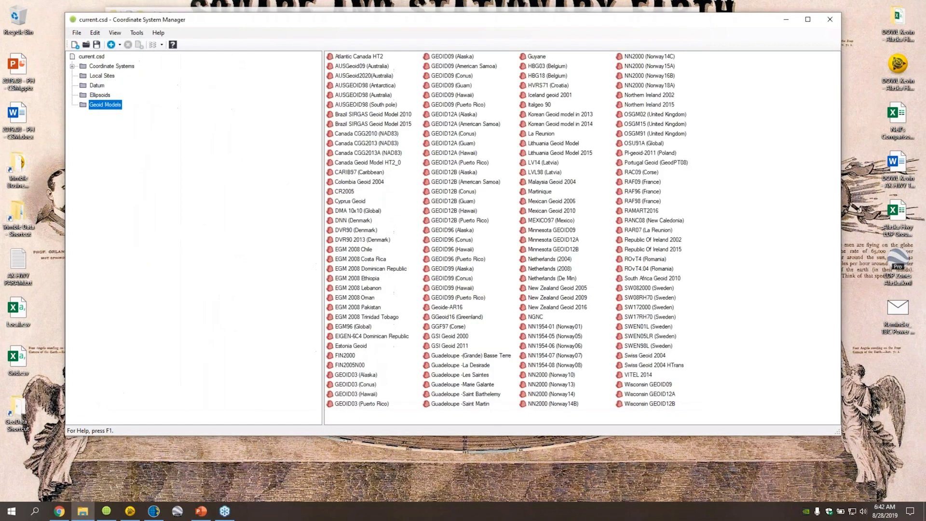
right_click(729, 117)
left_click(742, 154)
type("xGEOID1")
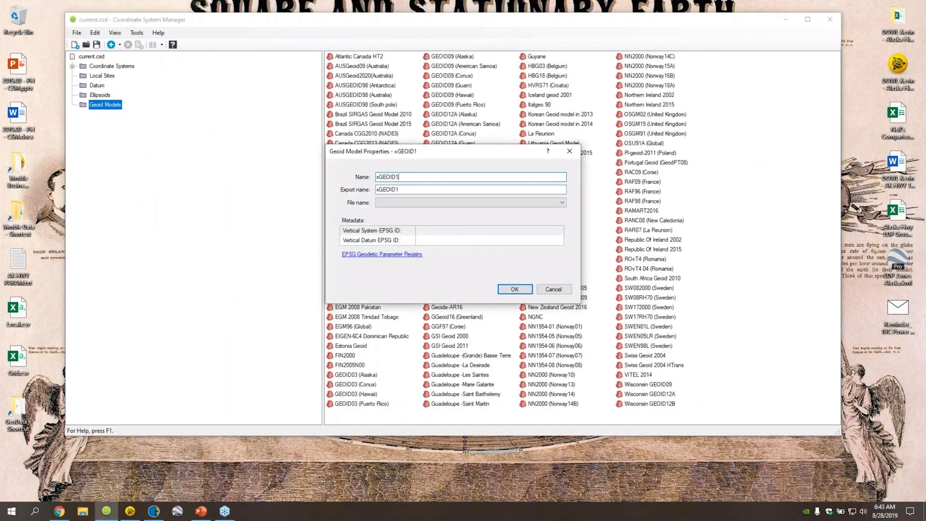
type("7B AK")
Step: Assign the file xG17BAK.ggf to the new geoid model, then save the coordinate system database and close it
left_click(541, 202)
left_click_drag(562, 224, 458, 404)
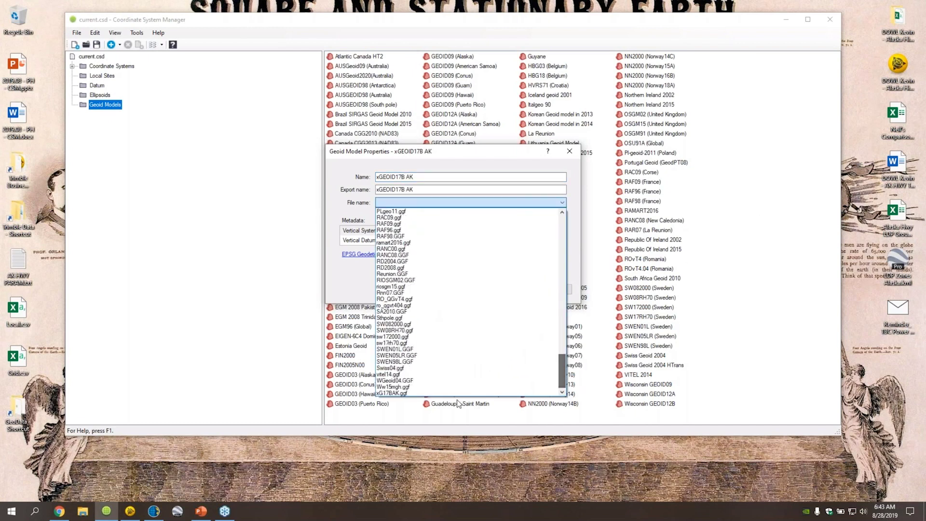
left_click(458, 393)
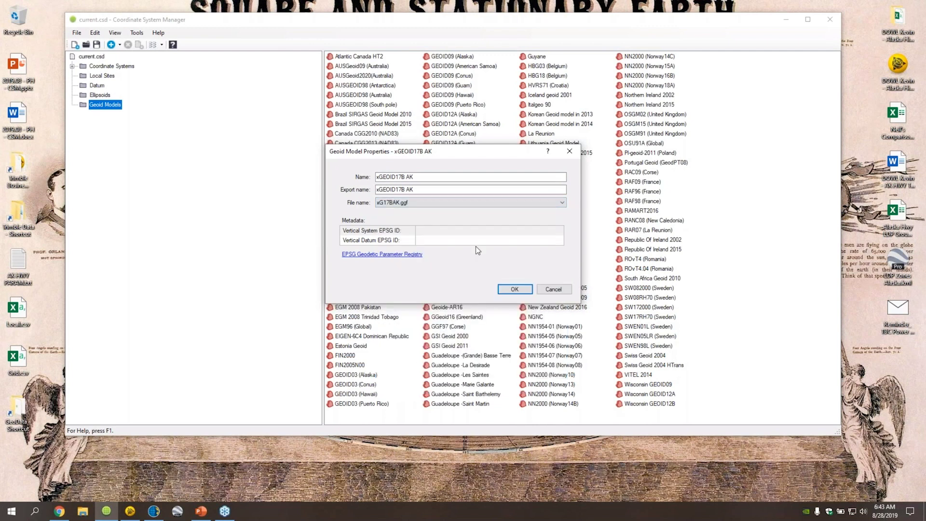
left_click(514, 288)
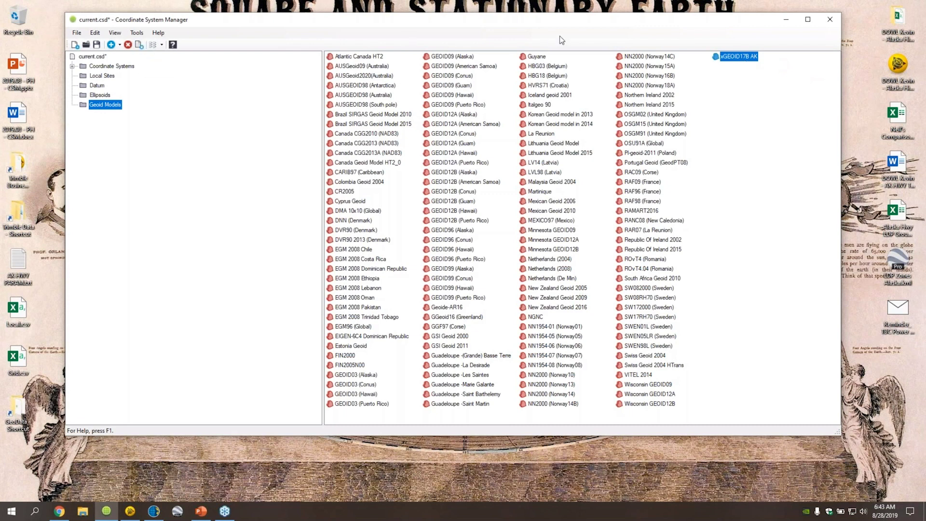
left_click(97, 44)
left_click(826, 19)
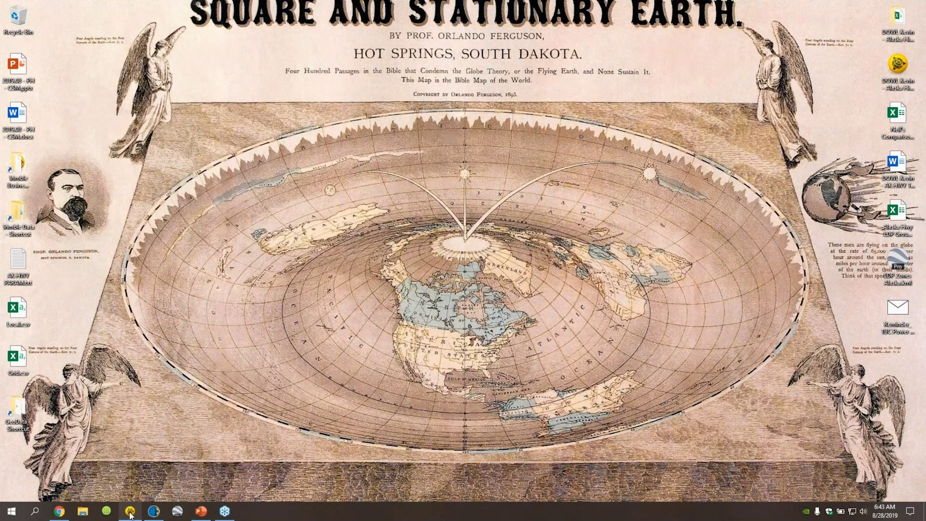
Step: Switch to Trimble Business Center and start a new project with the US Survey Foot template selected
mouse_move(130, 515)
left_click(130, 513)
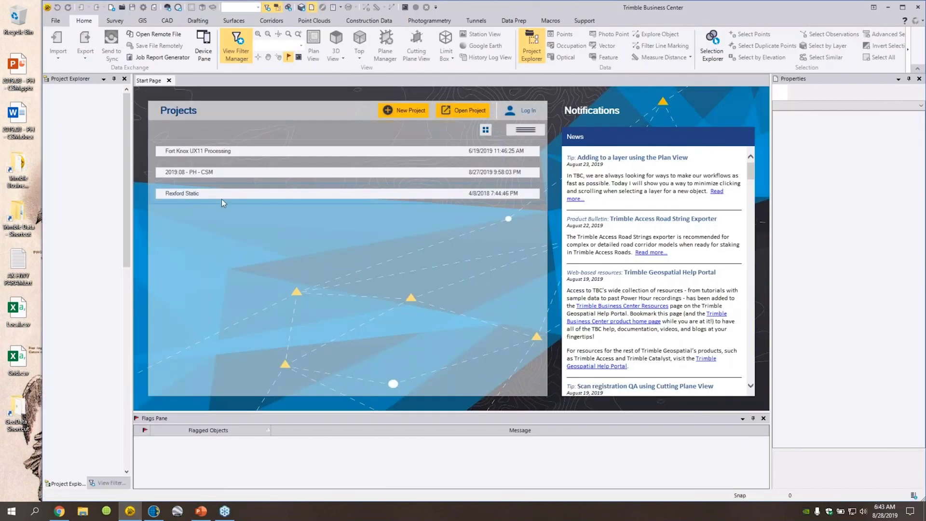
left_click(426, 113)
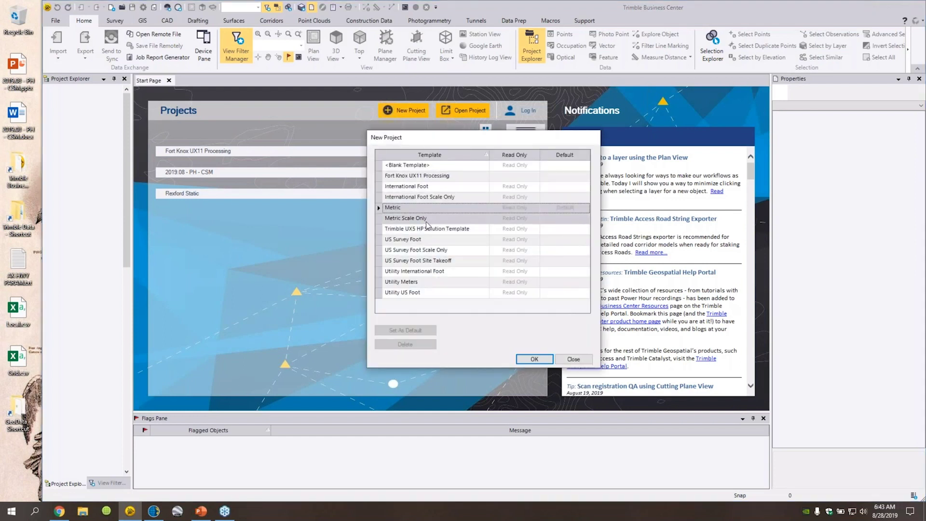
left_click(487, 239)
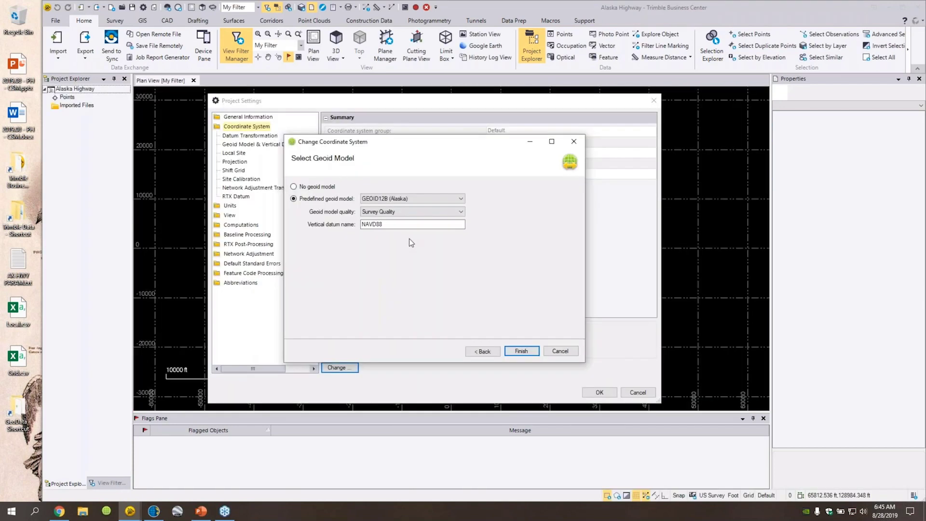
Step: Apply the ADOT&PF Alaska Highway zone with the GEOID12B (Alaska) geoid model to the project and accept the project settings
left_click(522, 350)
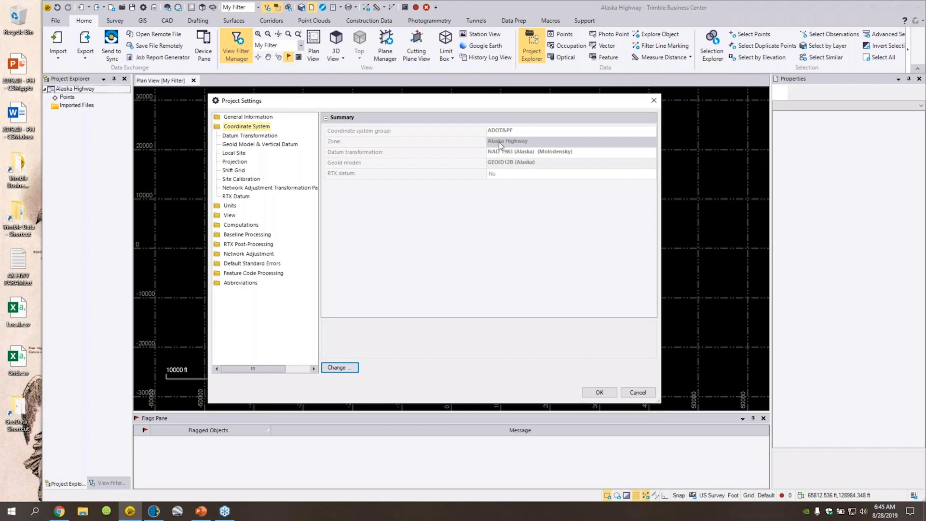
left_click(600, 393)
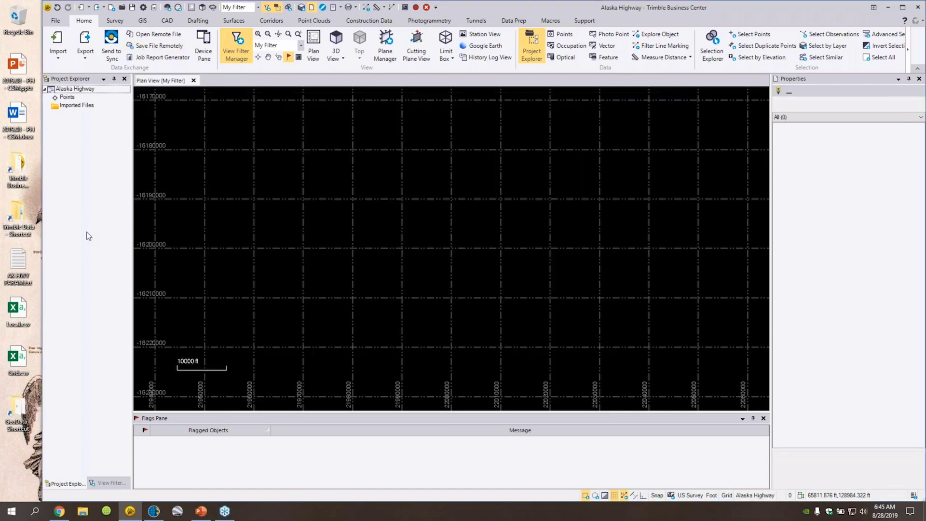
Step: Import the points from Local.csv on the desktop using the TBC PH Local import definition
left_click(23, 318)
left_click_drag(24, 317, 368, 202)
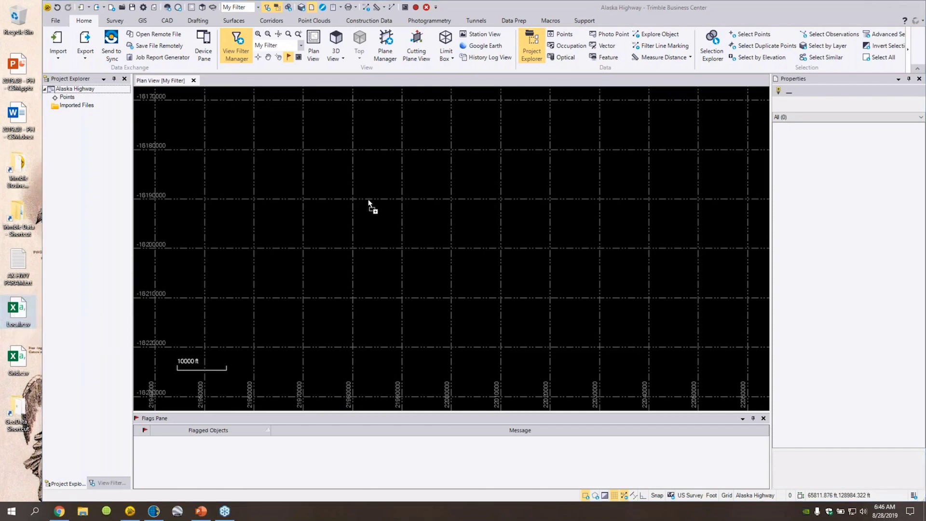
left_click_drag(369, 202, 462, 200)
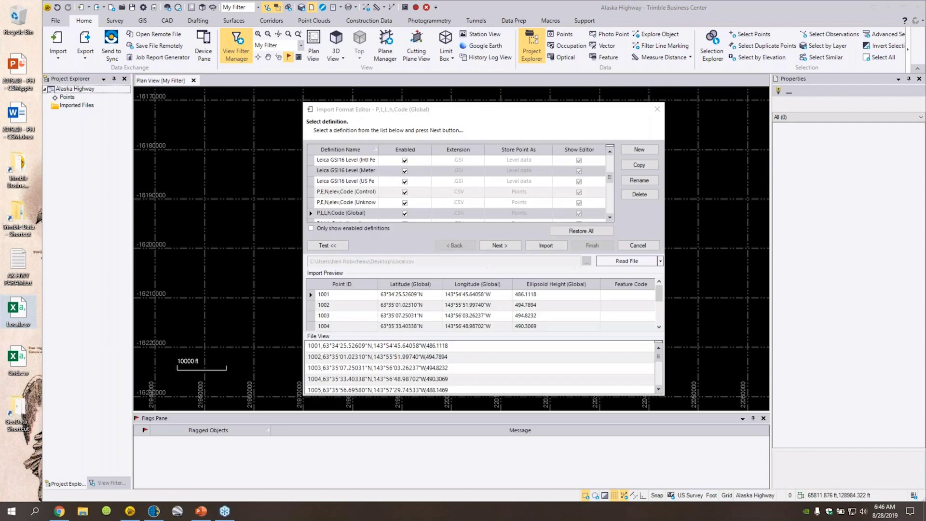
left_click_drag(612, 178, 614, 210)
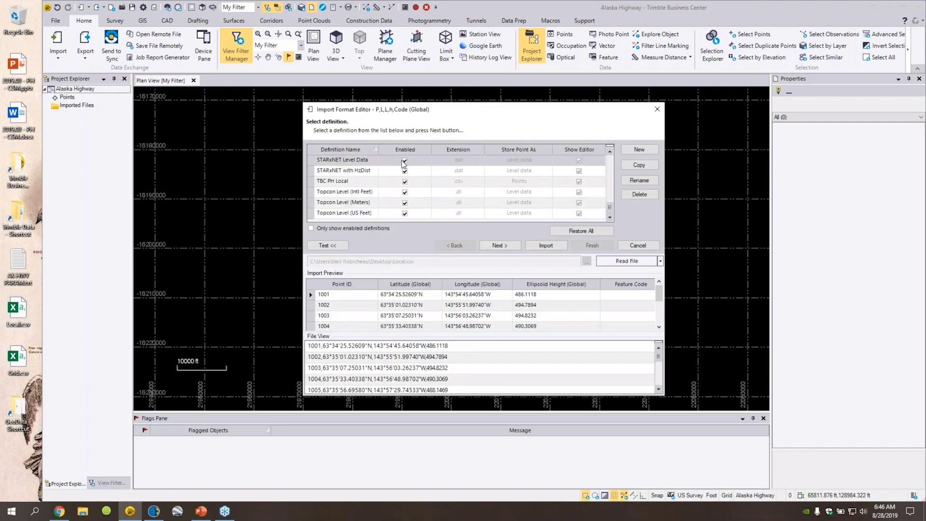
left_click(367, 179)
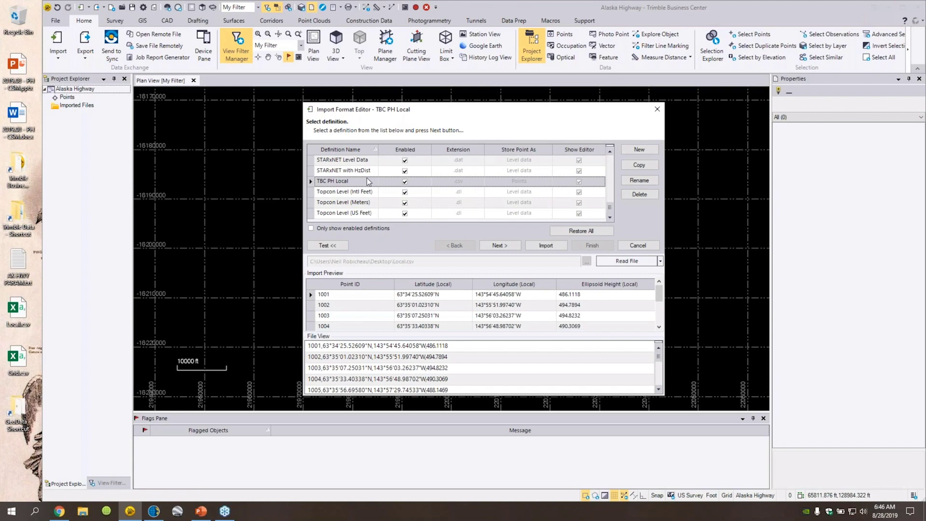
left_click(530, 248)
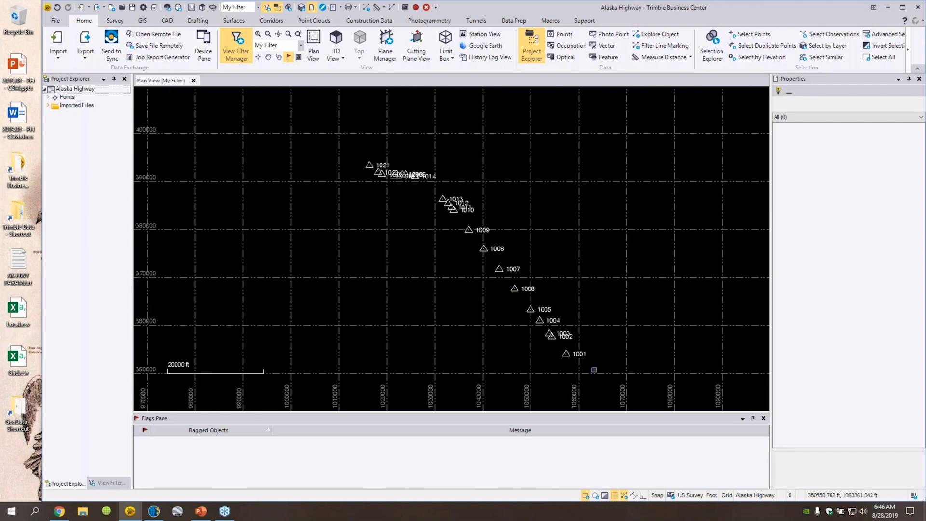
Step: Check the grid, local and global coordinates of point 1001 in its properties, and deselect it
scroll(565, 359, "up", 2)
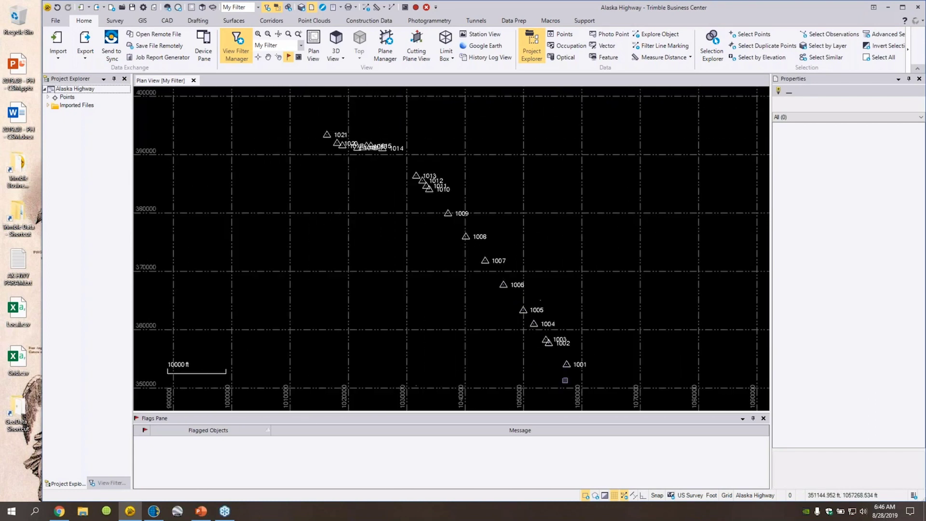
left_click(581, 365)
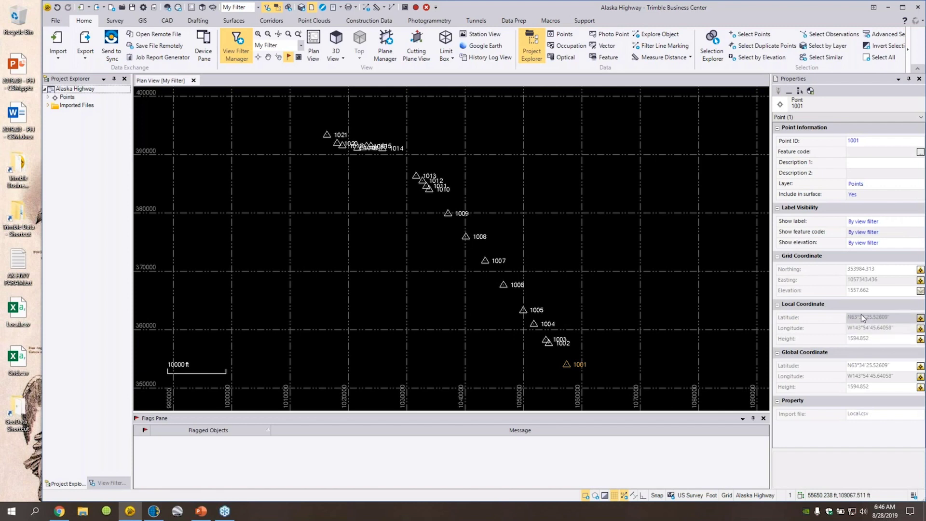
left_click(631, 242)
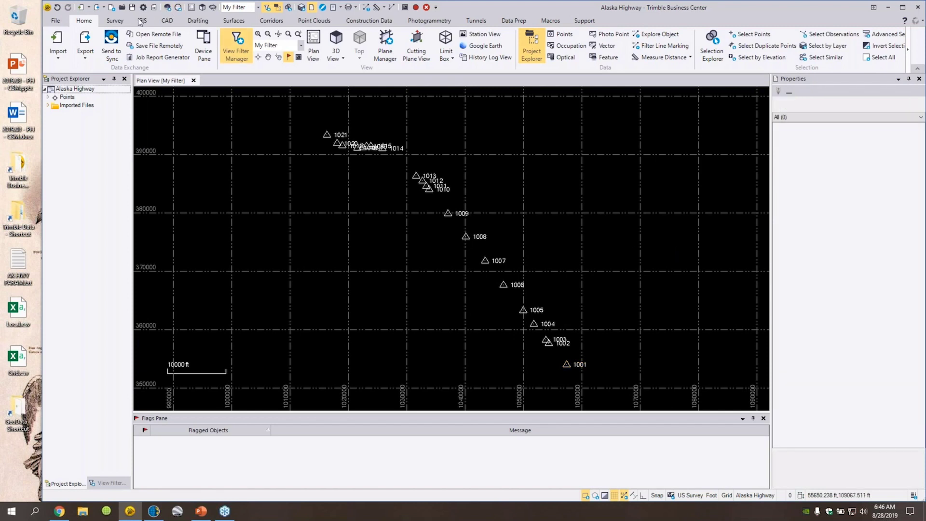
right_click(86, 88)
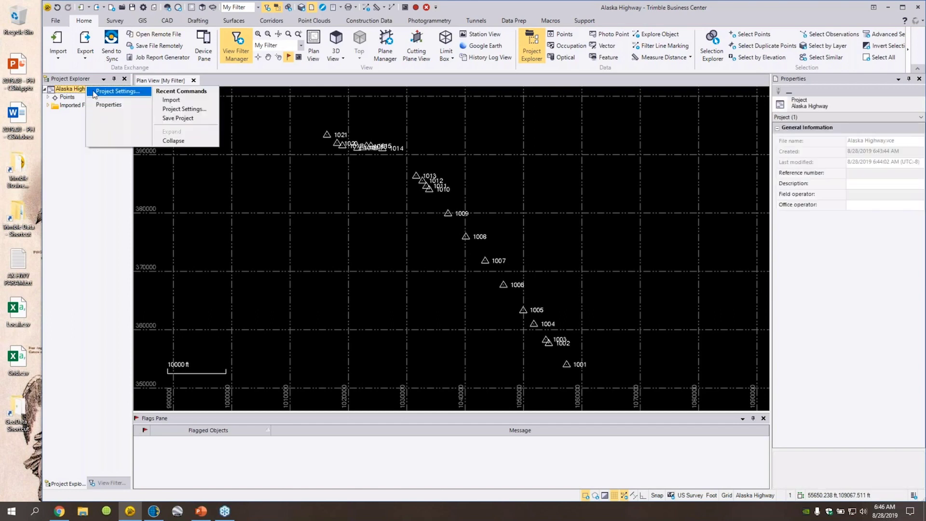
left_click(100, 92)
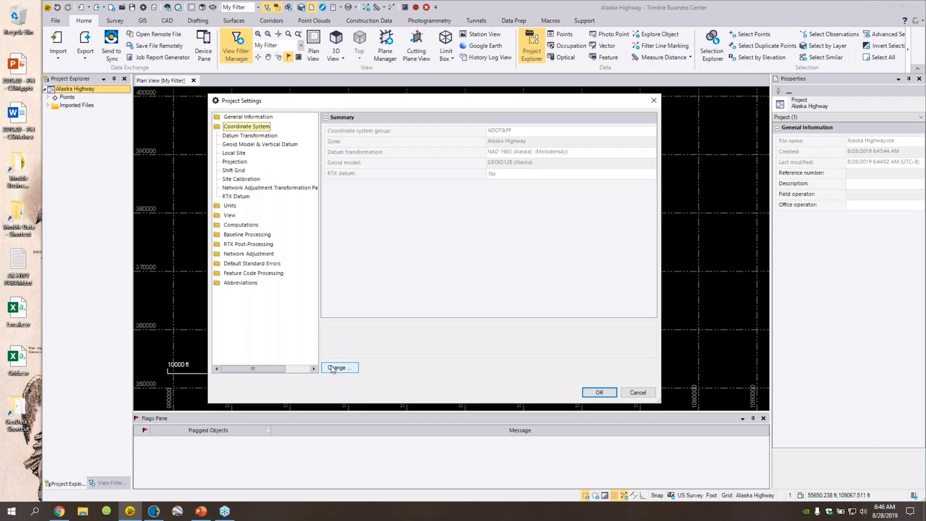
left_click(630, 391)
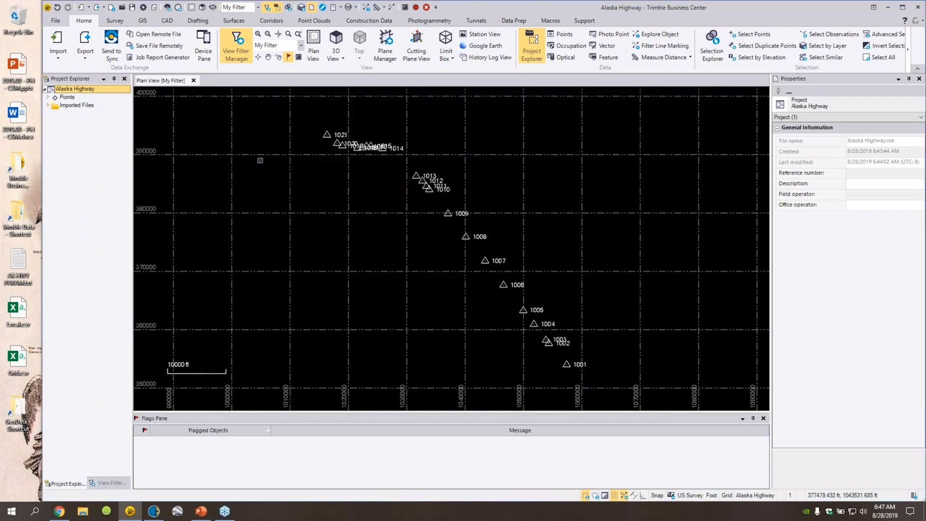
Step: Change the project's coordinate system to United States/State Plane 1983, Alaska Zone 3 5003, with the GEOID12B (Alaska) geoid model
right_click(97, 91)
left_click(117, 99)
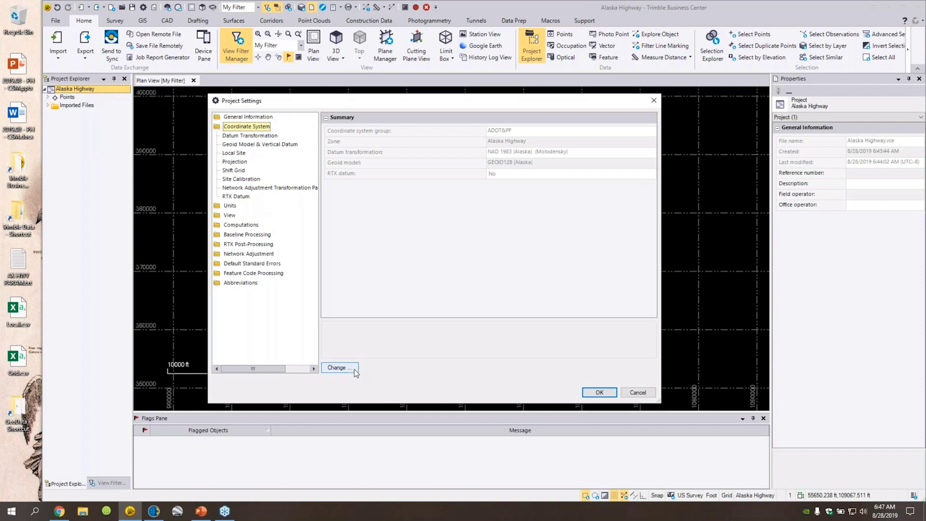
left_click(355, 369)
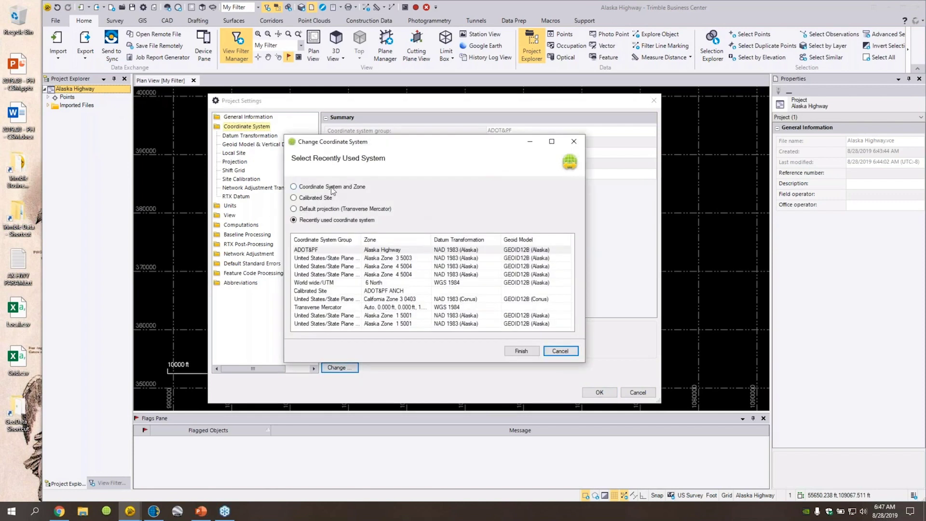
left_click(331, 187)
left_click_drag(378, 251, 381, 304)
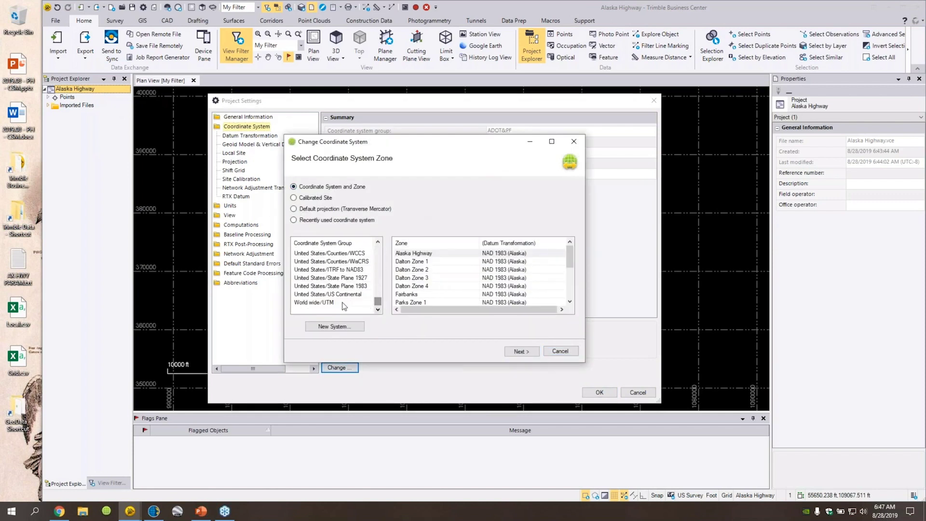
left_click(340, 286)
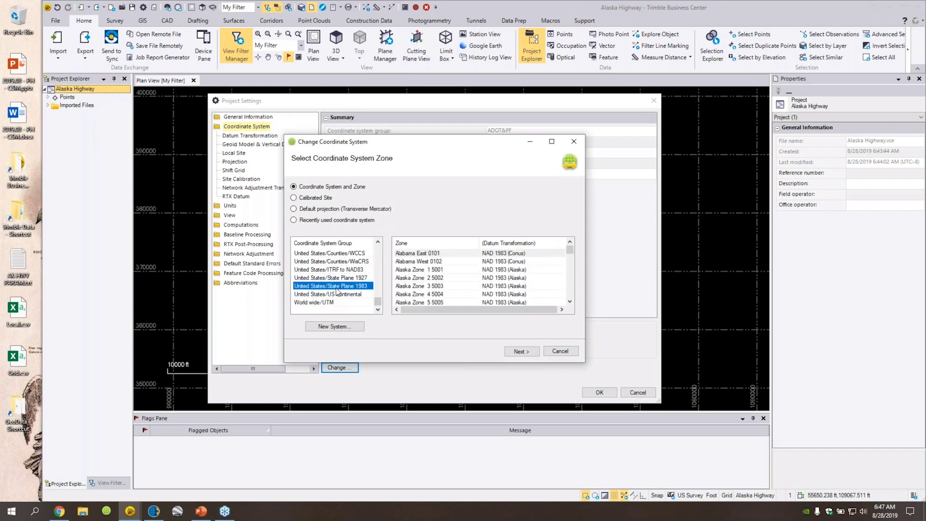
left_click(437, 286)
left_click(523, 354)
left_click(530, 353)
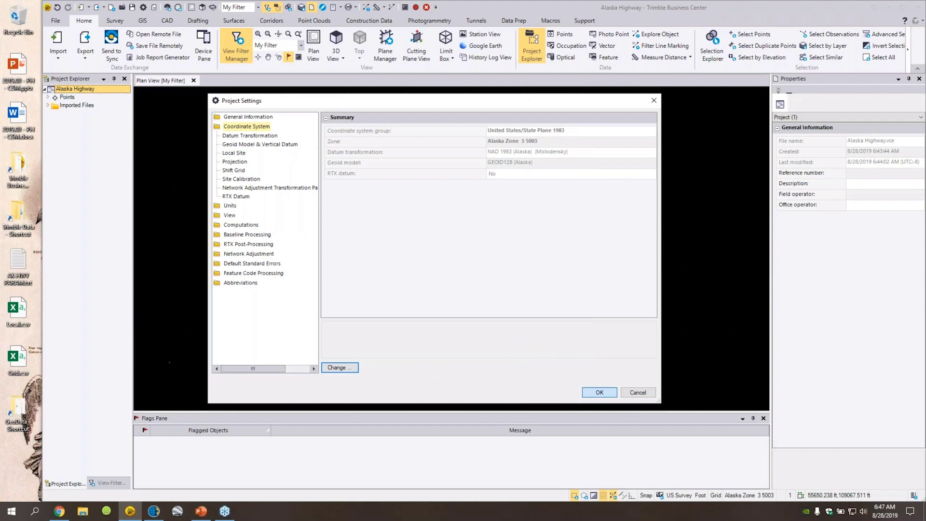
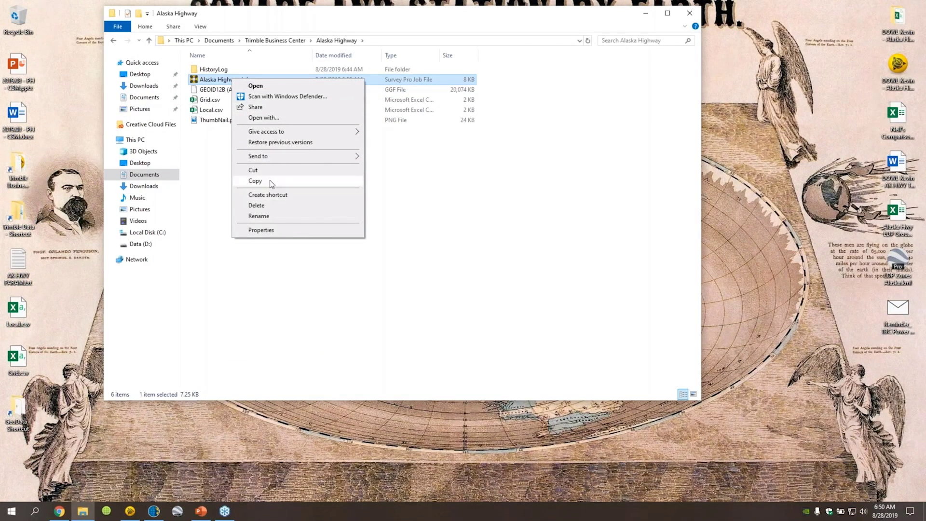
Step: Rename the file Alaska Highway.job to Alaska Highway.jot and accept the extension change
left_click(270, 216)
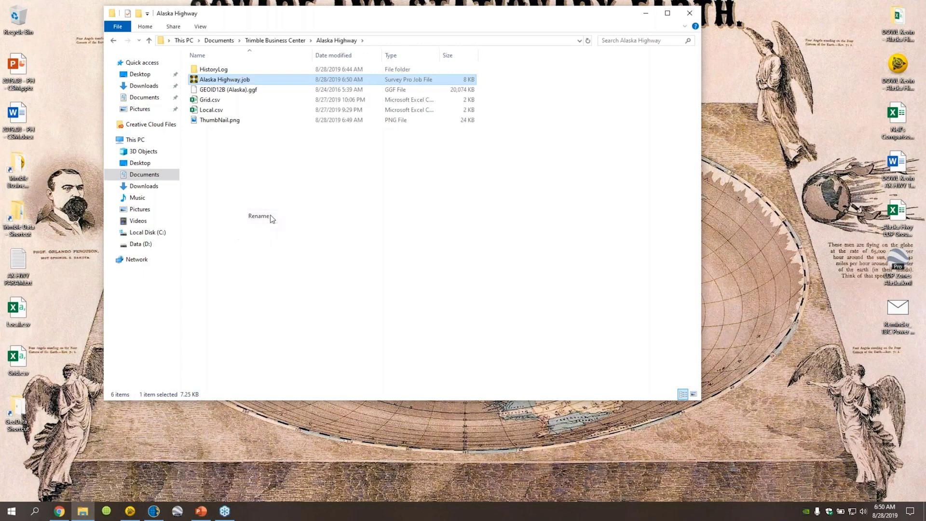
left_click(258, 80)
key("BackSpace")
type("t")
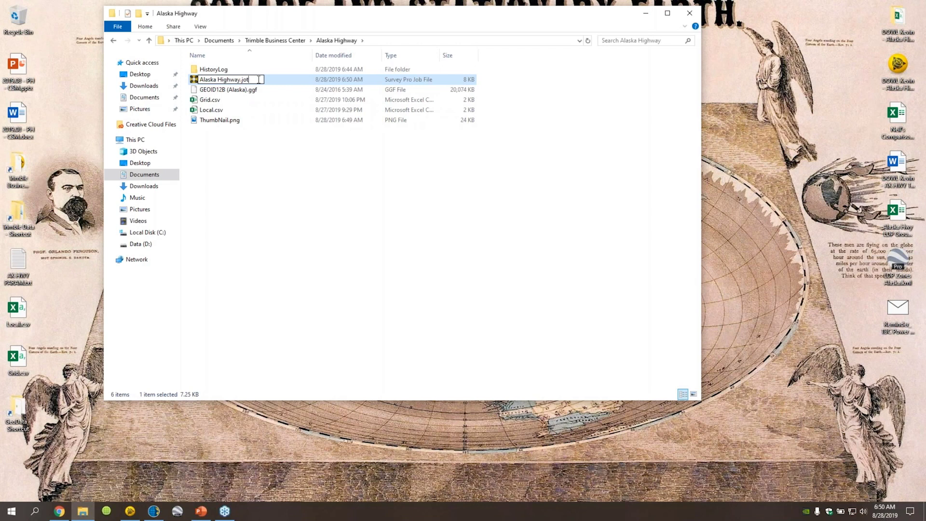
key("Return")
key("Return")
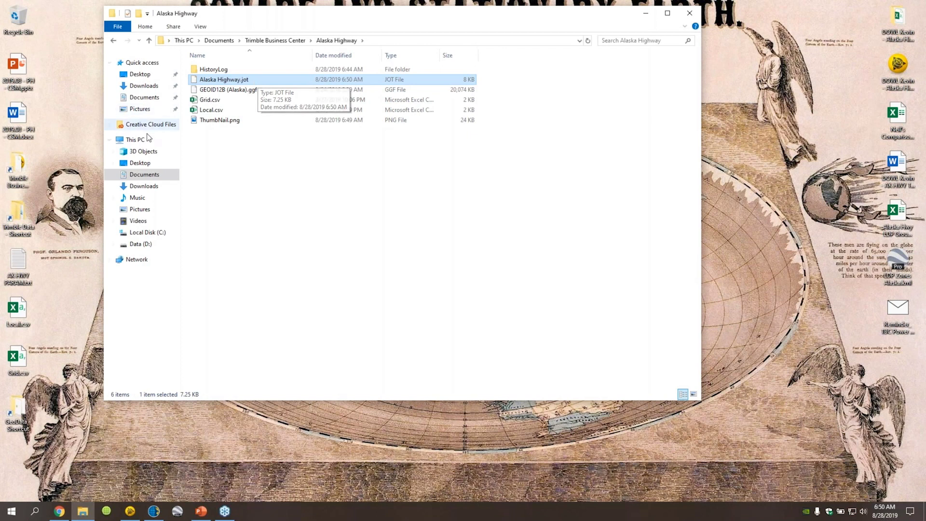
left_click(34, 404)
double_click(34, 404)
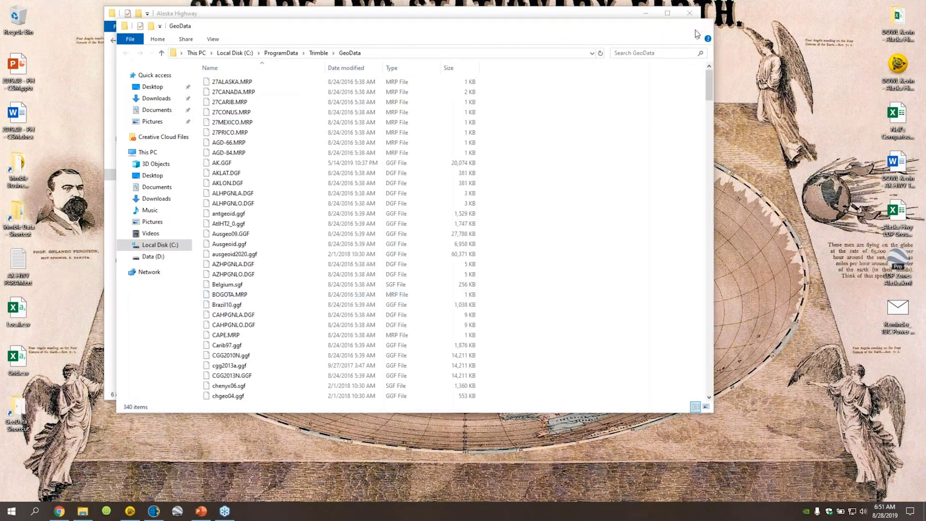
left_click(700, 27)
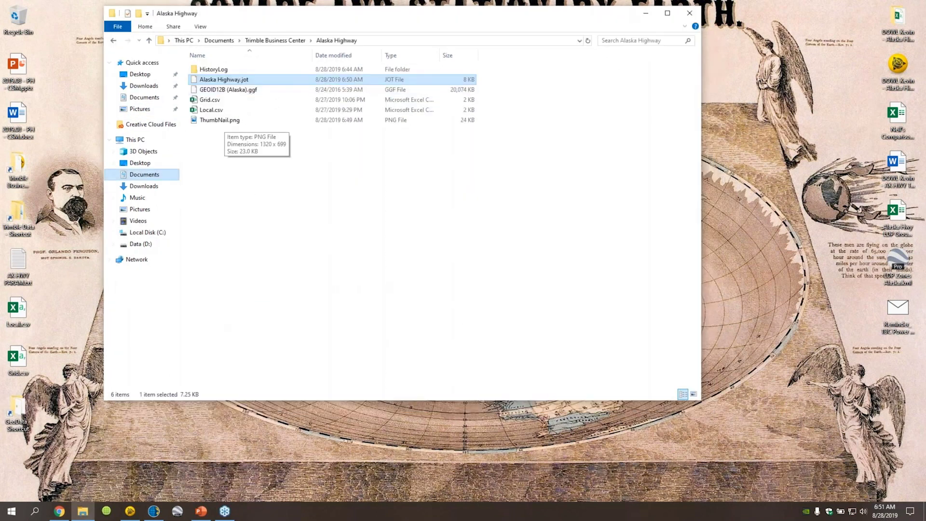
Step: Open the System Files folder inside the Trimble Data folder from the desktop shortcut
double_click(26, 225)
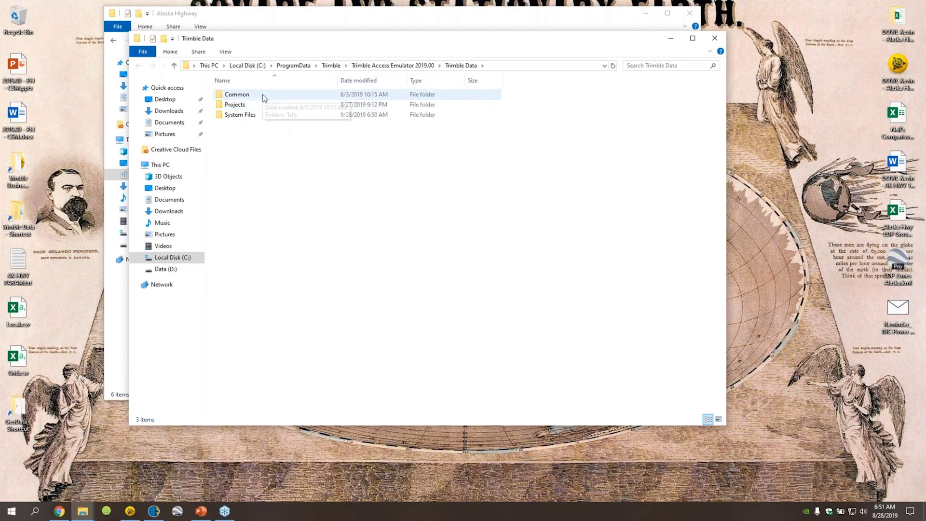
double_click(256, 118)
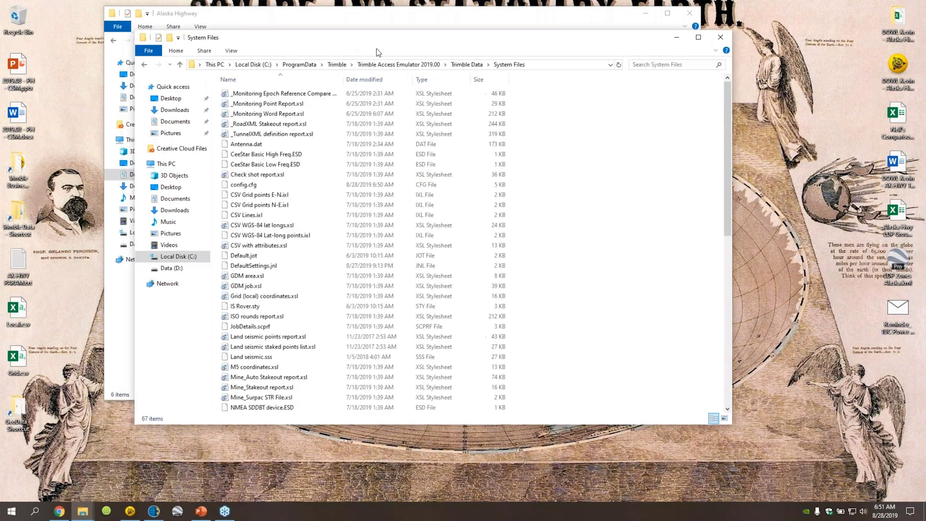
Step: Move Alaska Highway.jot from the Alaska Highway project folder into the System Files folder and close both folder windows
left_click_drag(350, 44, 492, 86)
left_click_drag(297, 122, 519, 220)
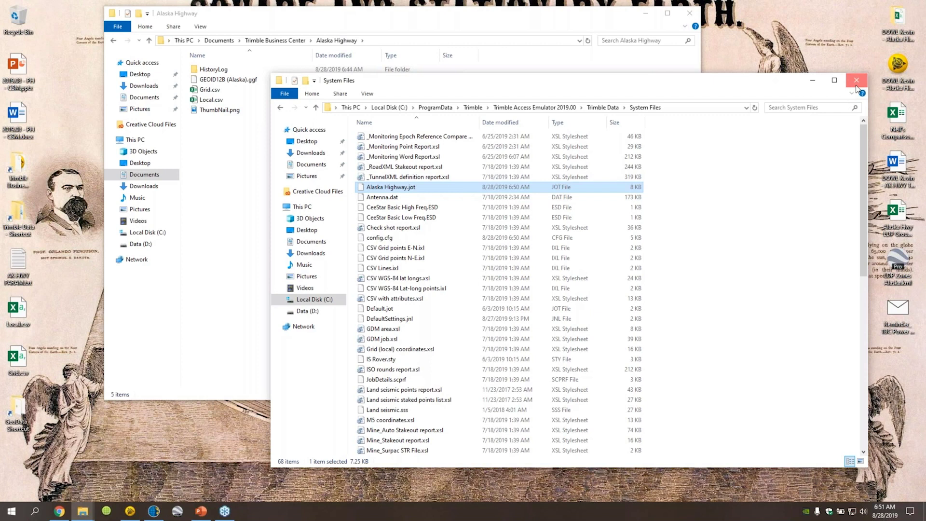
left_click(857, 81)
left_click(690, 17)
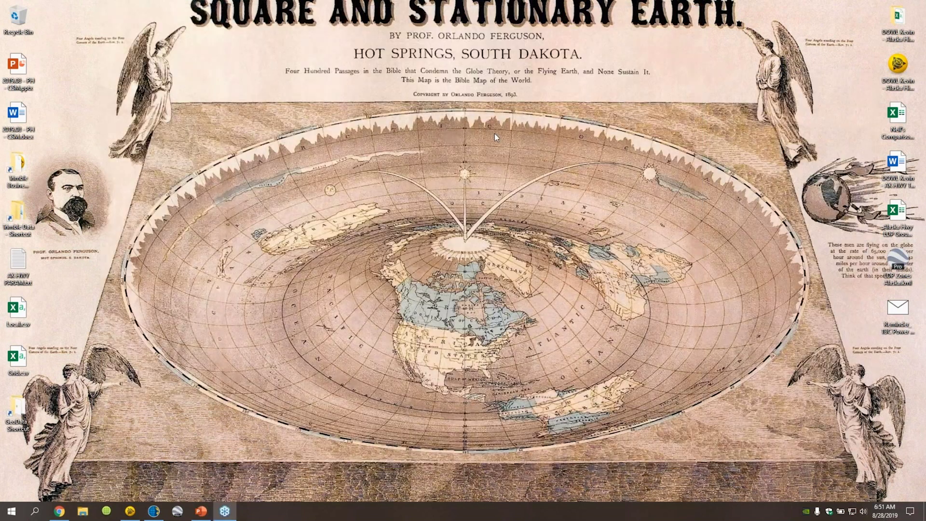
Step: Switch to Trimble Access and open the project 2019.08 - PH - CSM
left_click(152, 510)
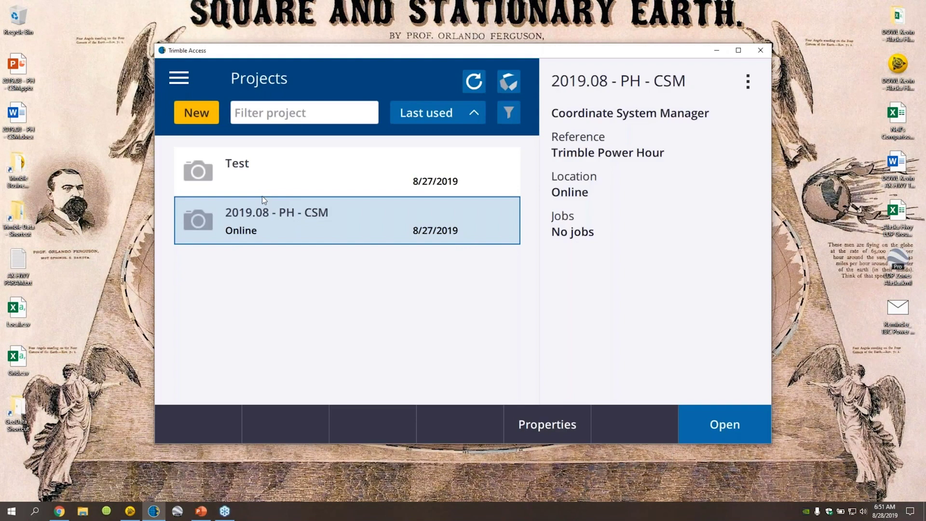
left_click(262, 192)
left_click(273, 229)
left_click(725, 429)
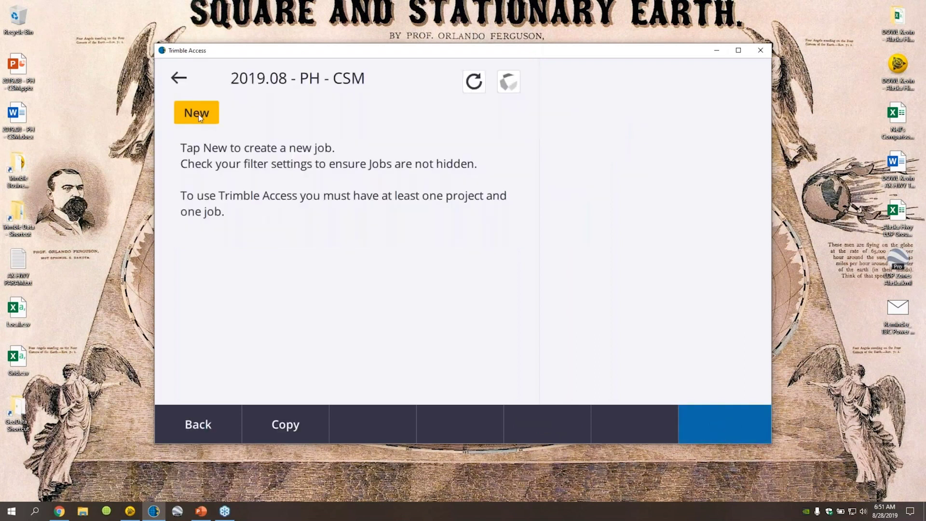
Step: Create a new job named TBC PH Demo from the Alaska Highway template
left_click(198, 114)
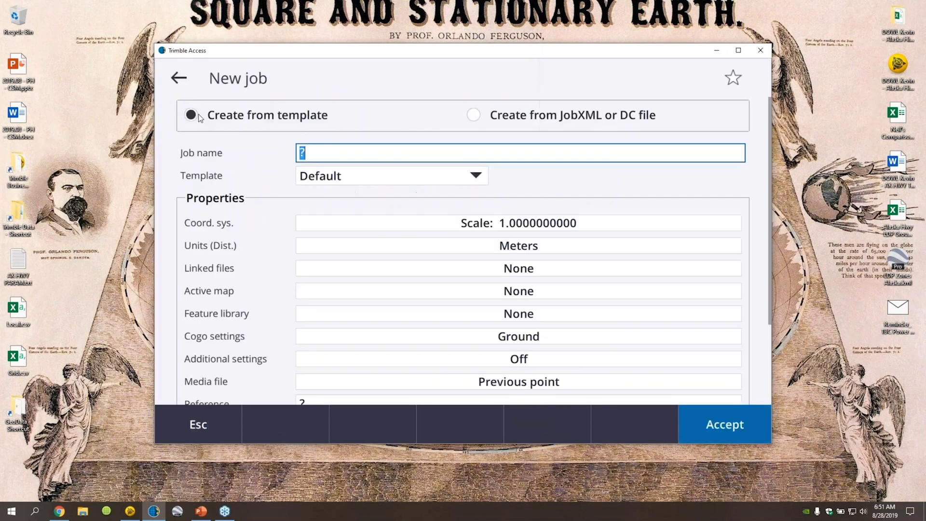
left_click(480, 176)
left_click(411, 199)
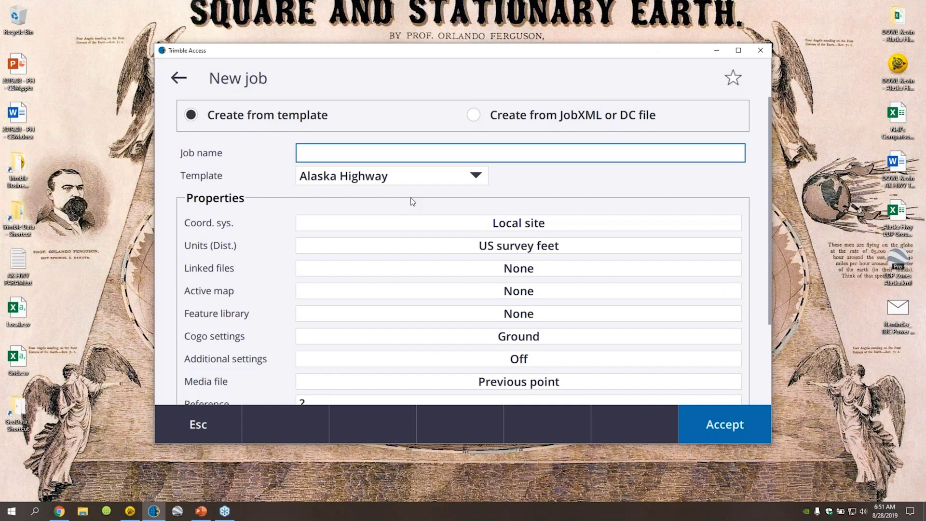
type("TBC PH Demo")
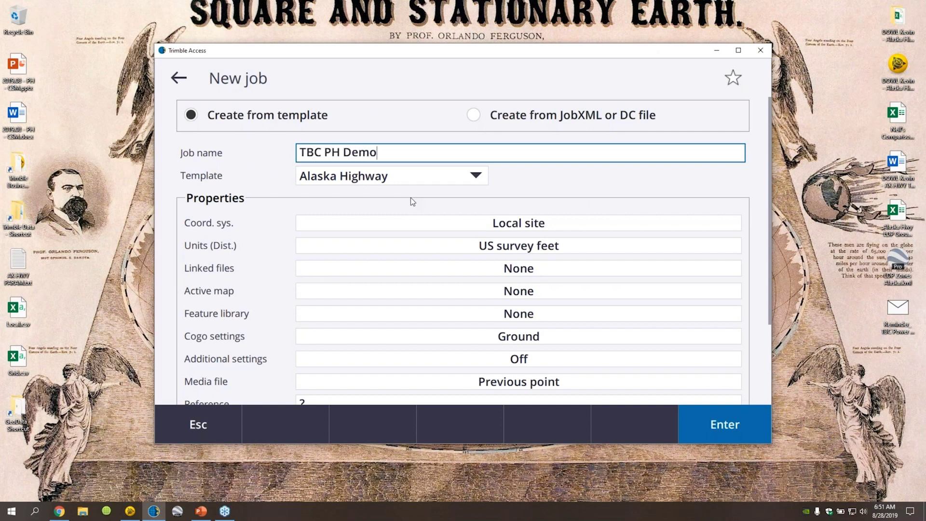
left_click(736, 424)
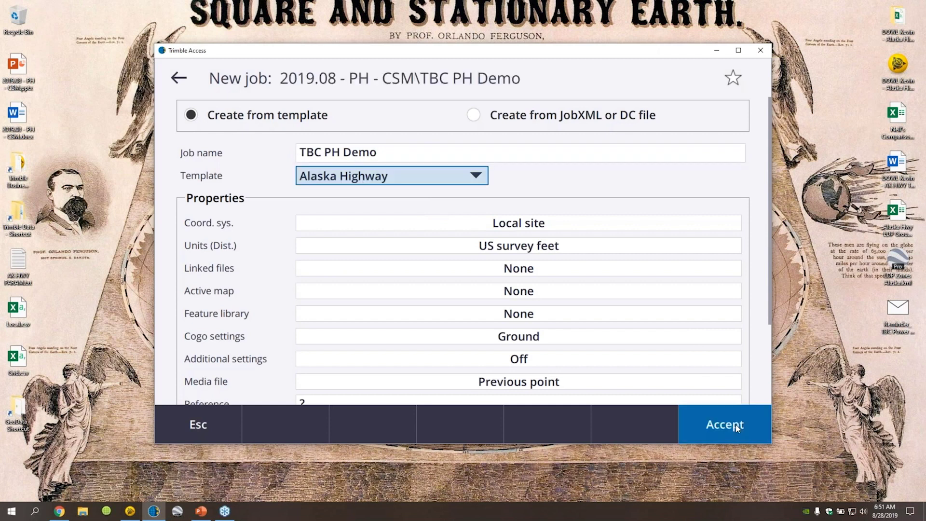
left_click(735, 427)
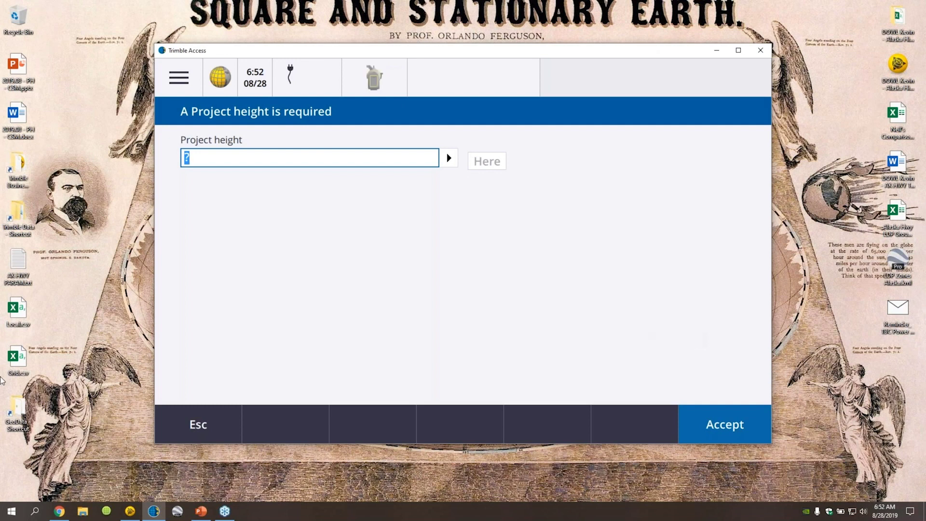
Step: Check the point elevations in the desktop file Grid.csv and set the required project height to 1400 survey feet
right_click(22, 357)
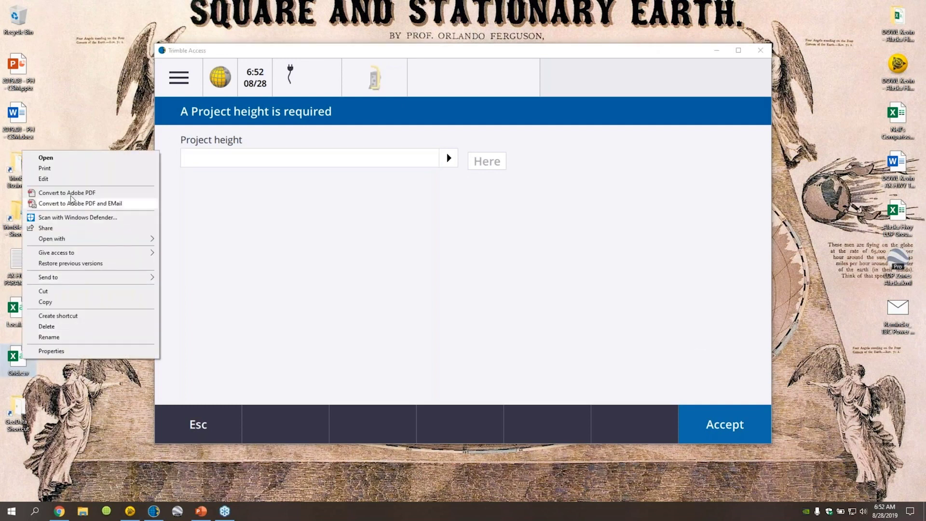
left_click(70, 180)
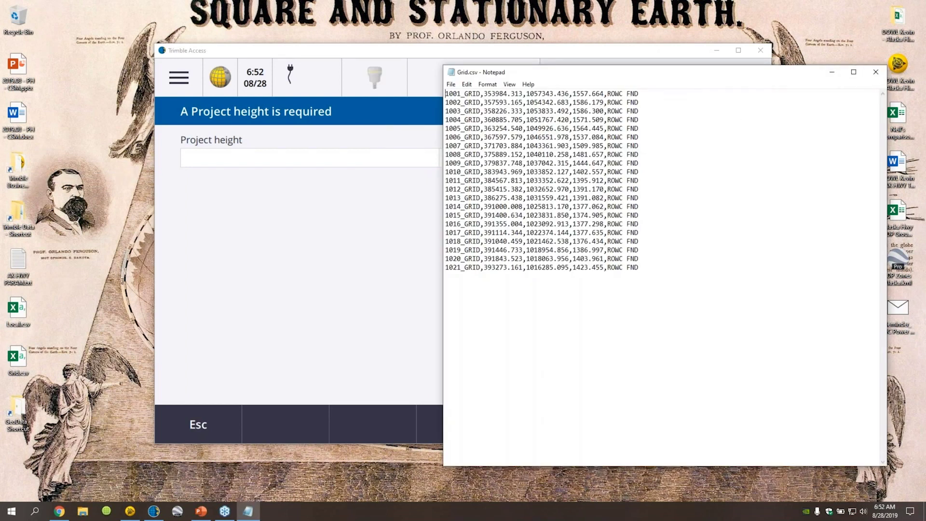
left_click(876, 72)
type("1400")
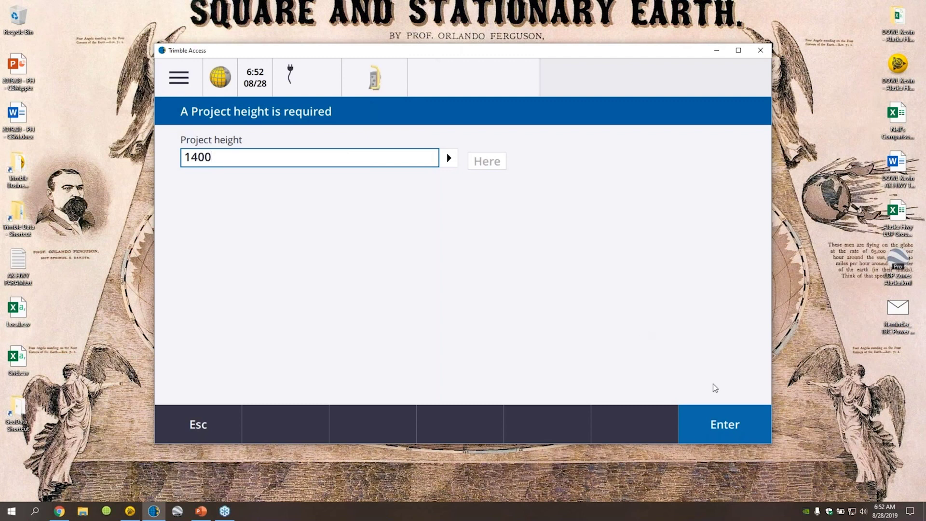
left_click(711, 423)
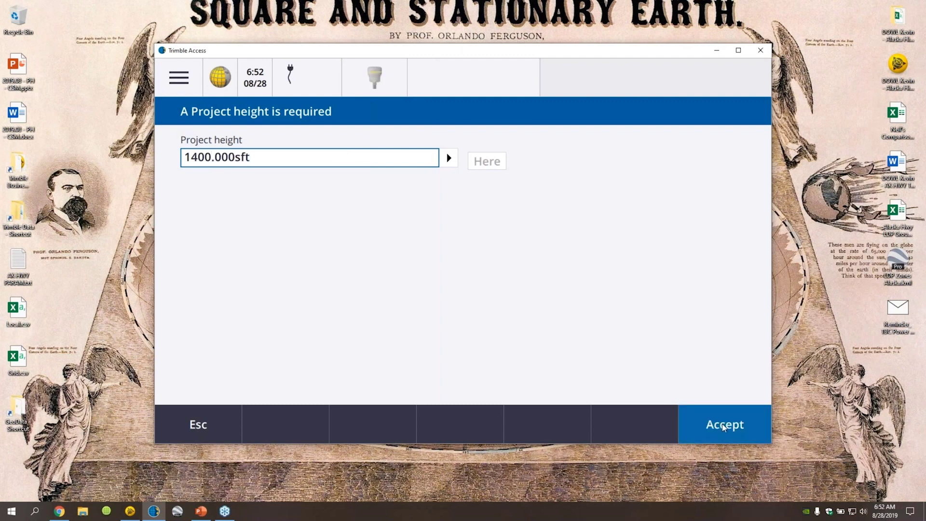
left_click(722, 424)
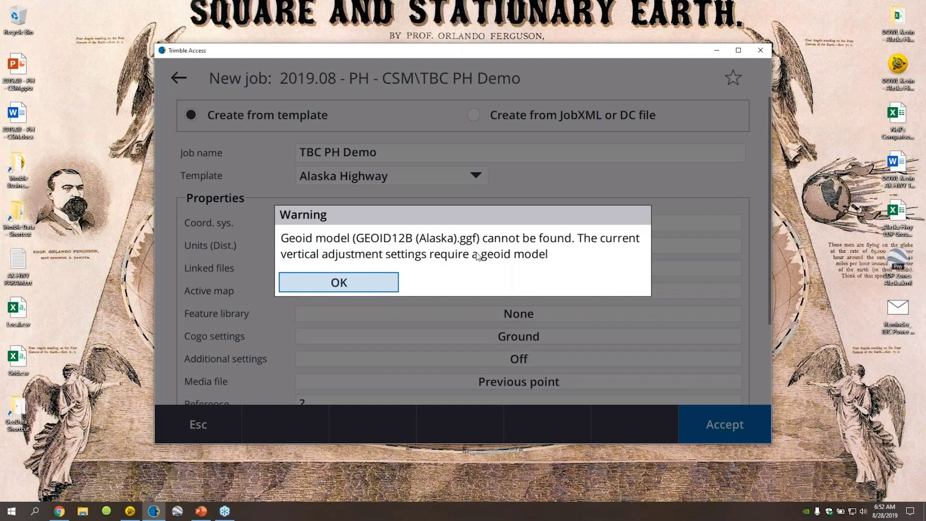
Step: Dismiss the geoid warning and check which geoid models are available for the job's vertical adjustment
left_click(390, 283)
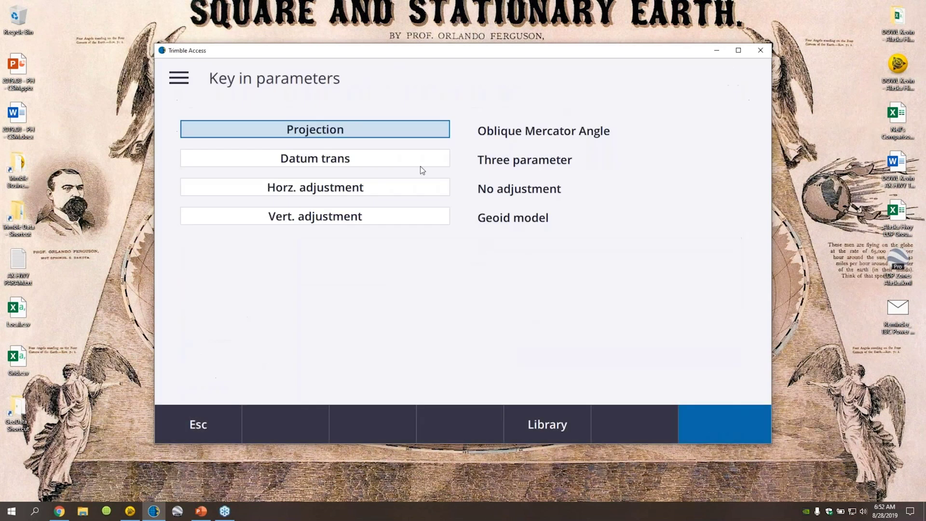
left_click(347, 218)
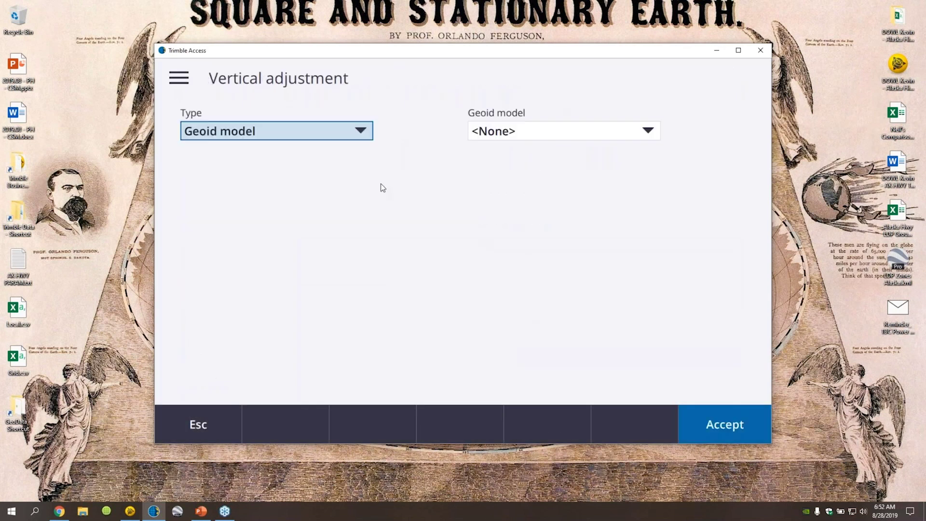
left_click(500, 137)
left_click(499, 138)
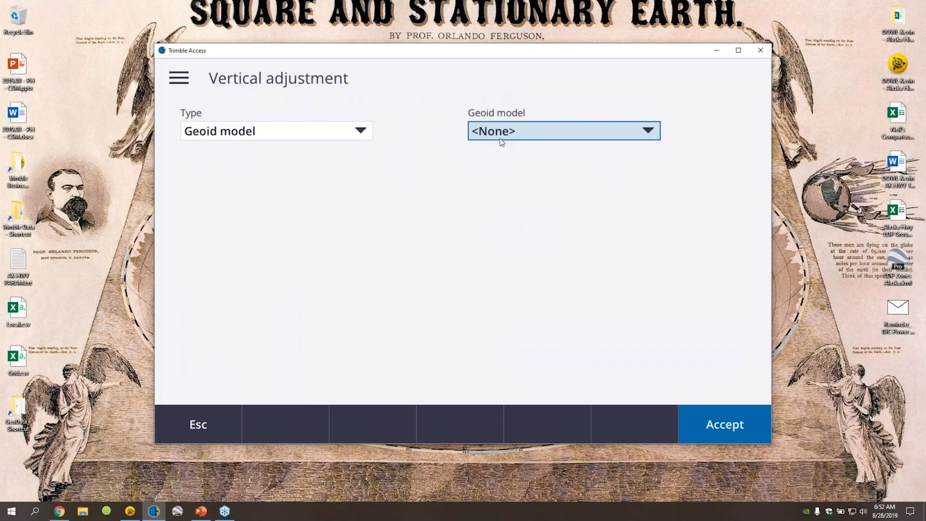
left_click(216, 425)
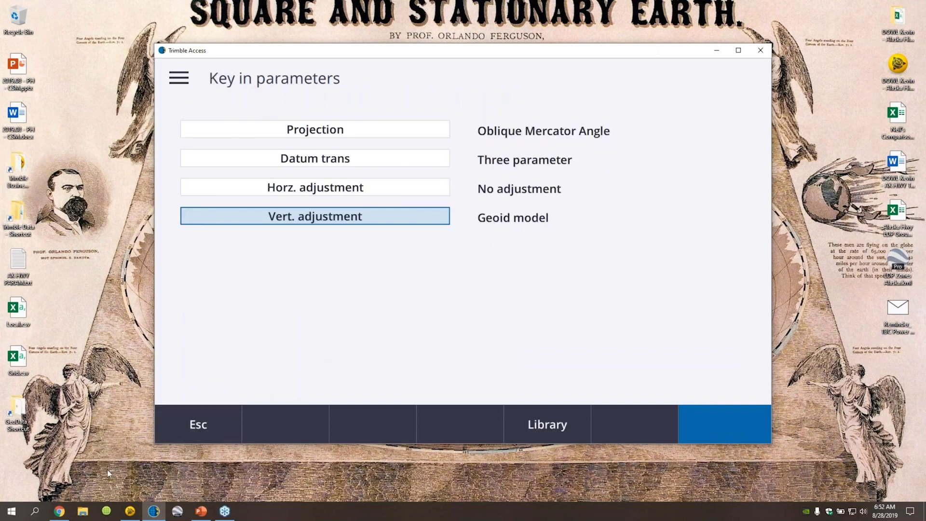
Step: Copy the geoid file G12BAK.ggf from the GeoData folder into the Trimble Access System Files folder
double_click(11, 415)
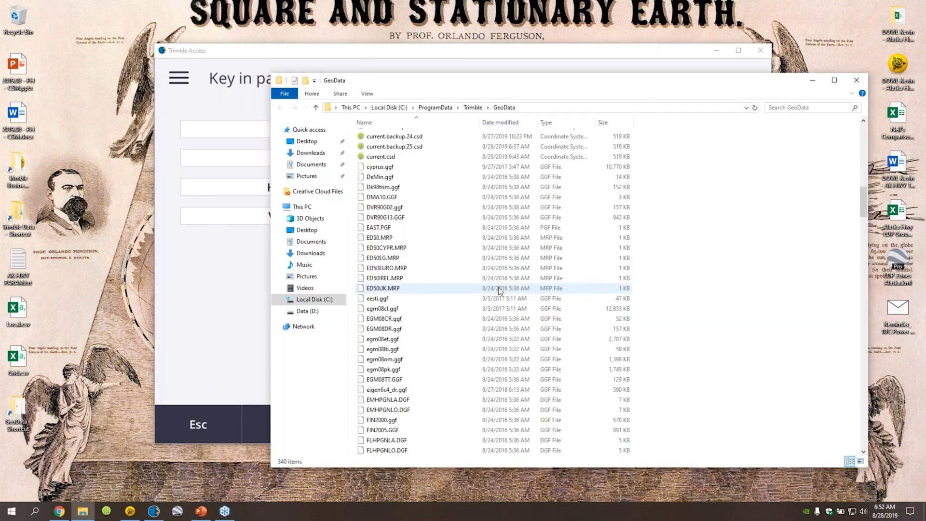
scroll(499, 288, "up", 3)
scroll(506, 288, "down", 15)
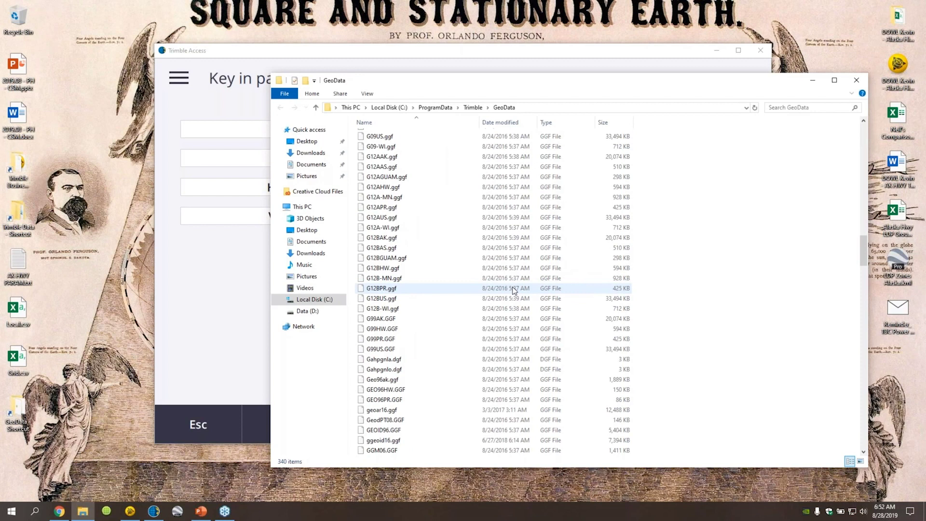
right_click(424, 237)
left_click(473, 312)
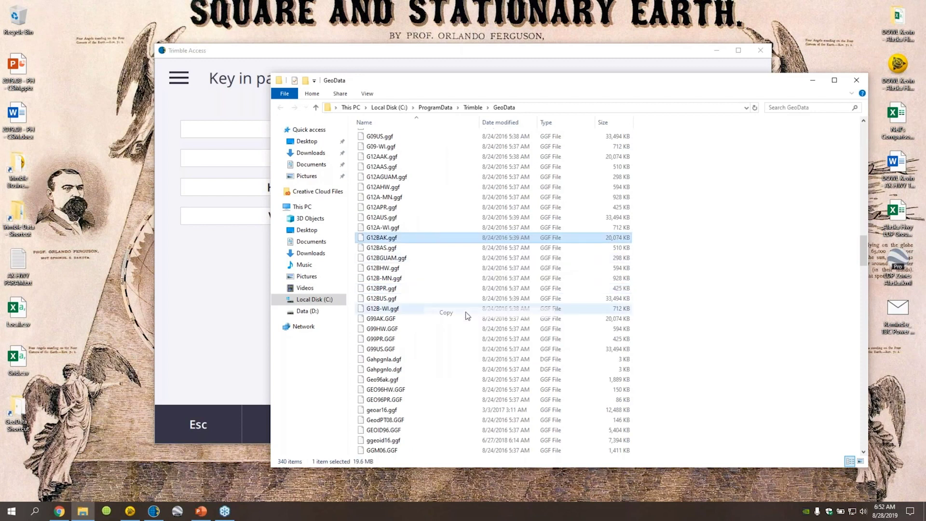
left_click(856, 82)
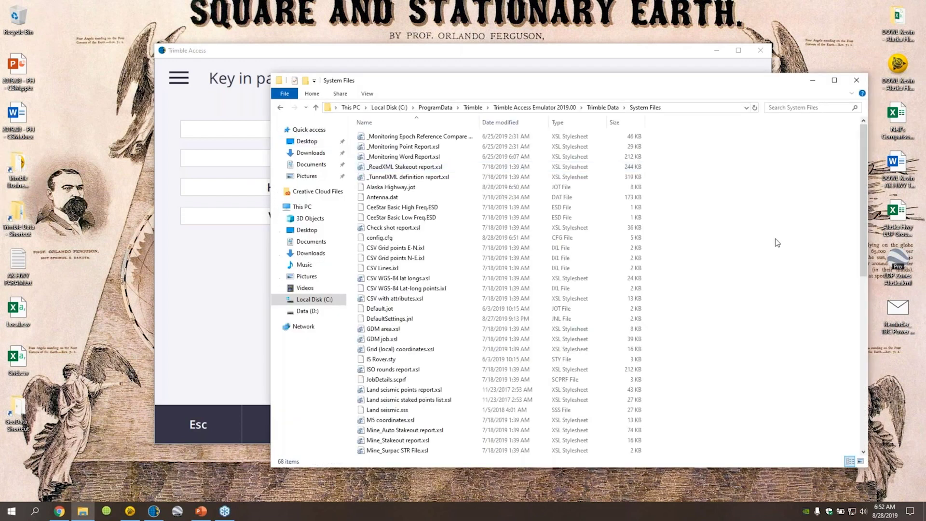
right_click(775, 238)
left_click(800, 306)
Step: Set the job's vertical adjustment geoid model to GEOID12B (Alaska) (G12BAK.ggf), accept the parameters, and close the System Files window
left_click(238, 338)
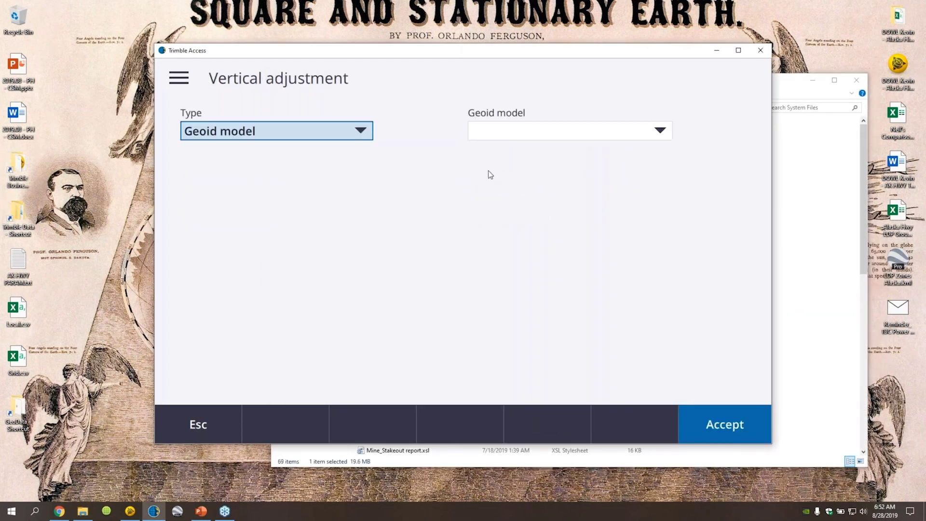
left_click(495, 134)
left_click(522, 177)
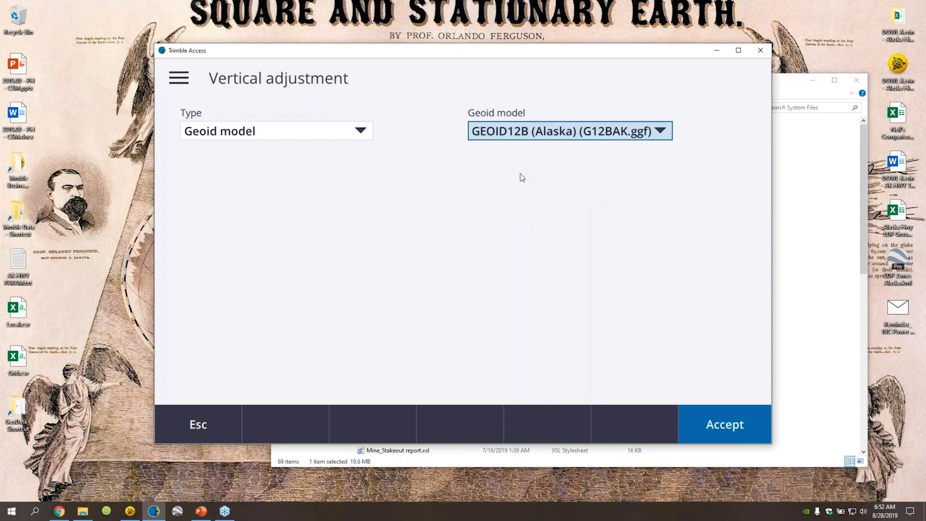
left_click(733, 415)
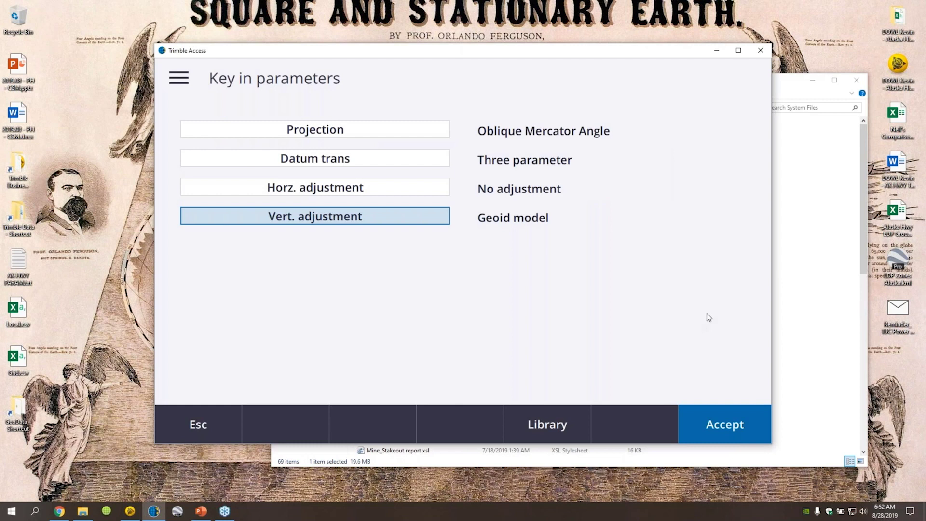
left_click(747, 408)
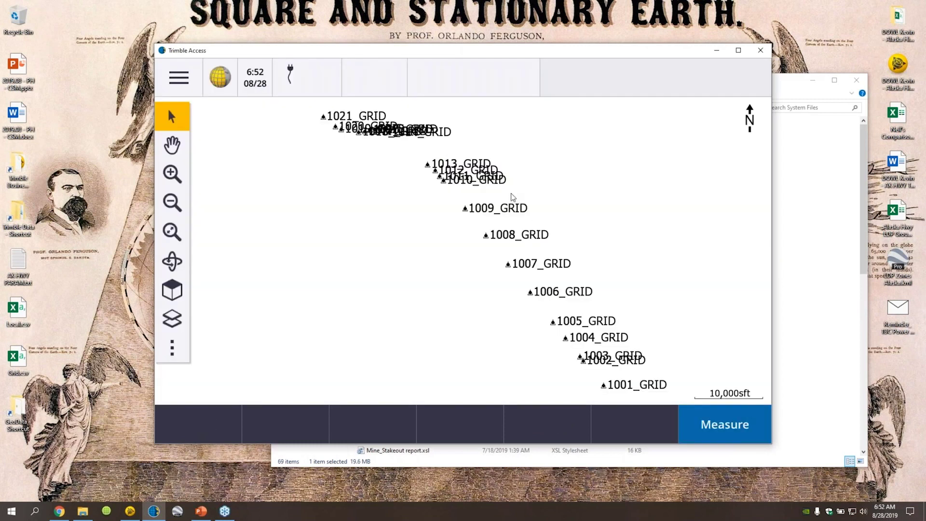
left_click(857, 80)
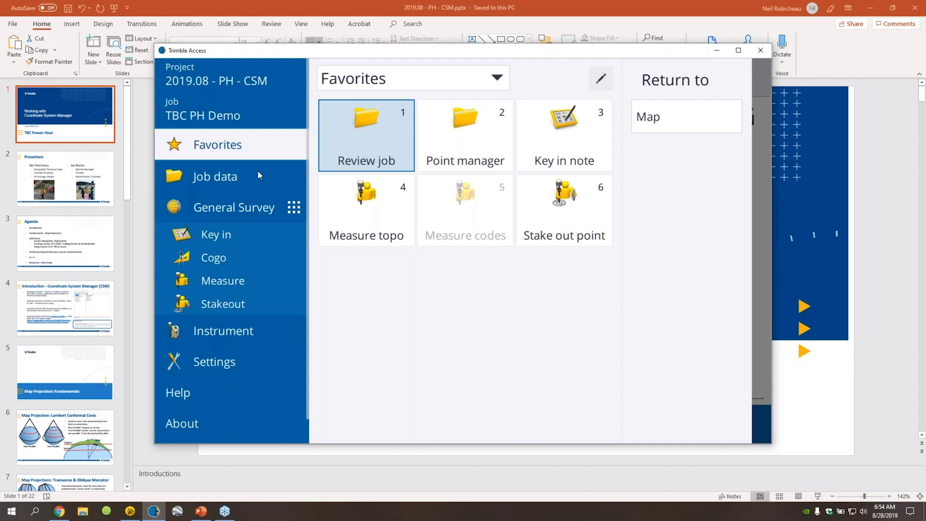
left_click(229, 157)
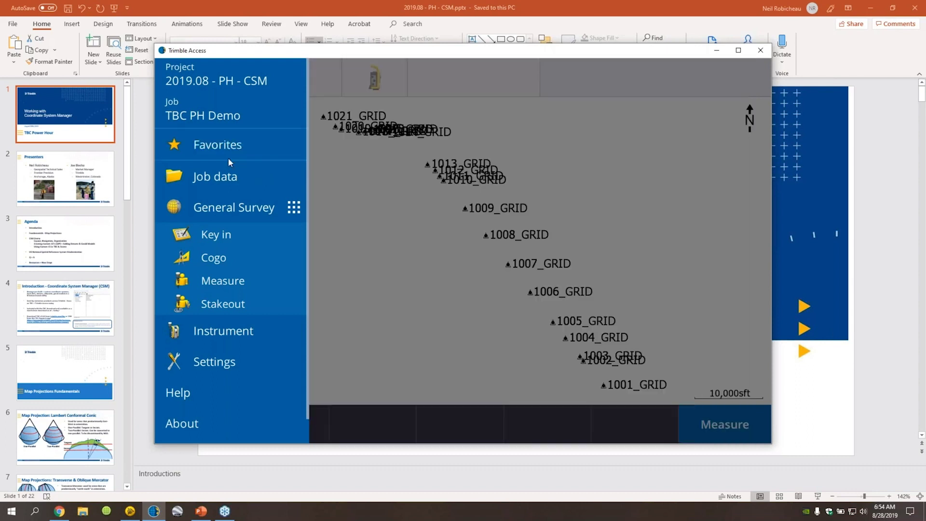
left_click(398, 219)
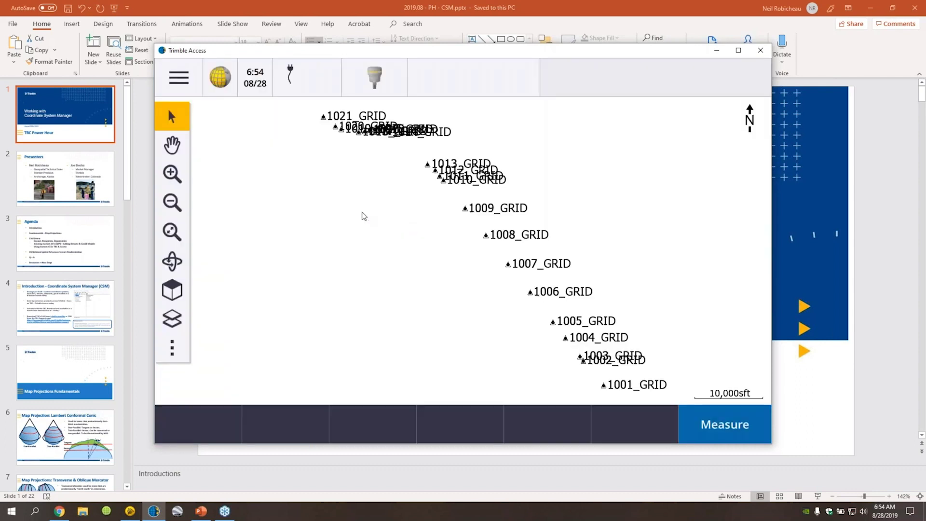